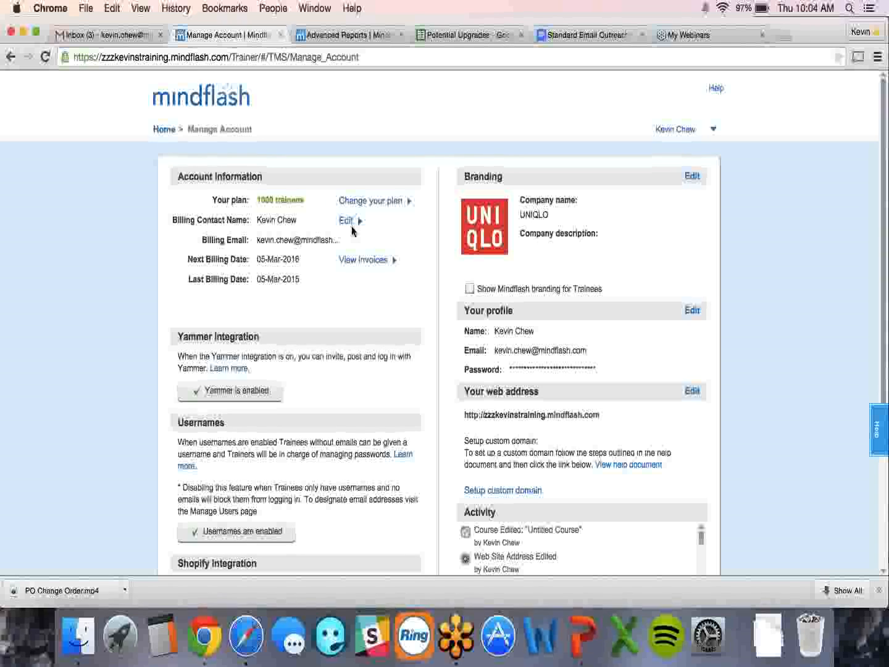
# - Present the User Permissions slide in PowerPoint, then return to the Mindflash Home page in Safari
pyautogui.press('super+Tab')
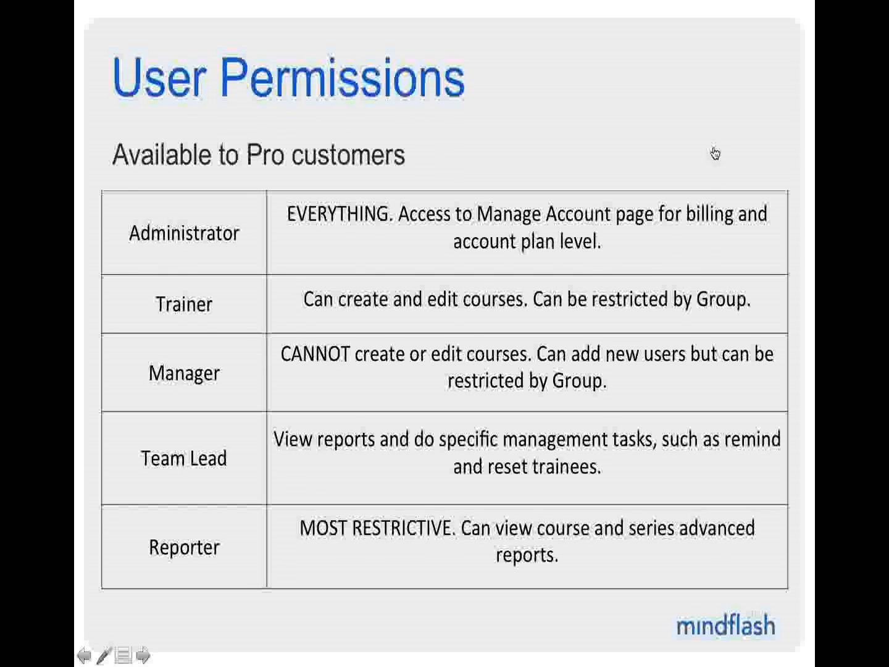
pyautogui.press('super+Tab')
pyautogui.press('super+Tab')
pyautogui.press('super+Tab')
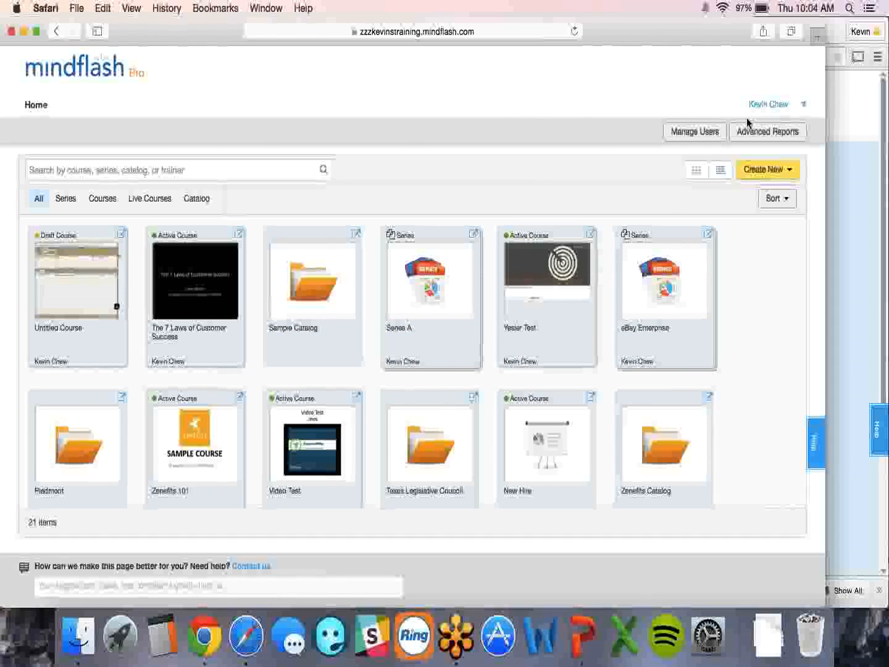
# - Log out and sign back in with the trainer username and password, declining to save the password
pyautogui.click(764, 106)
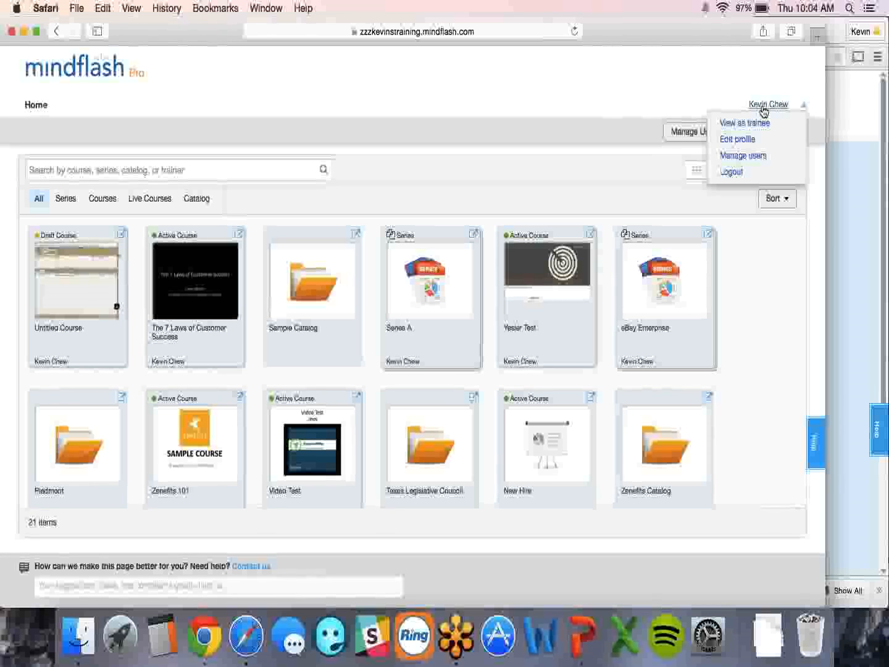
pyautogui.click(733, 171)
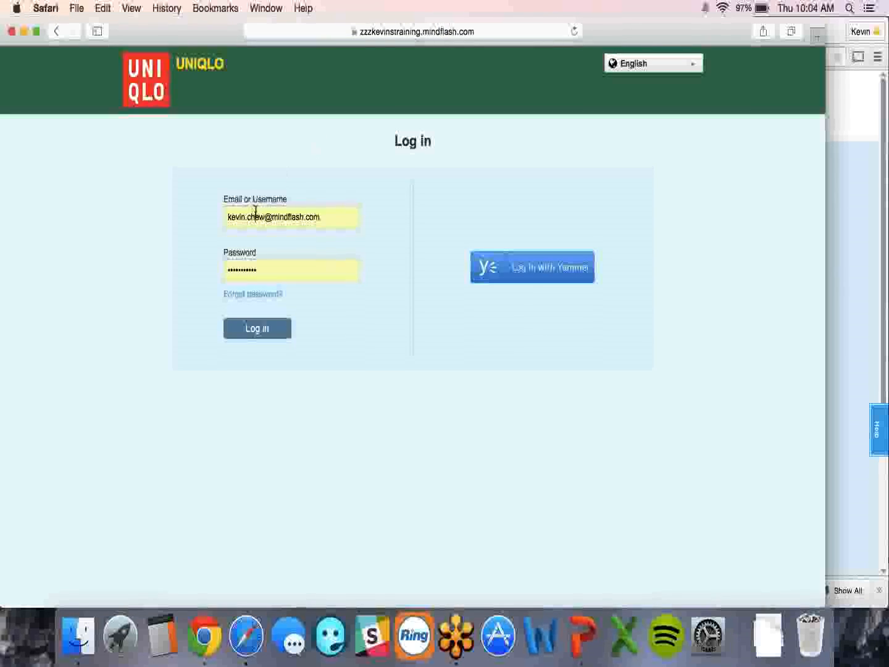
pyautogui.tripleClick(256, 212)
pyautogui.write('kevintrainer')
pyautogui.press('Tab')
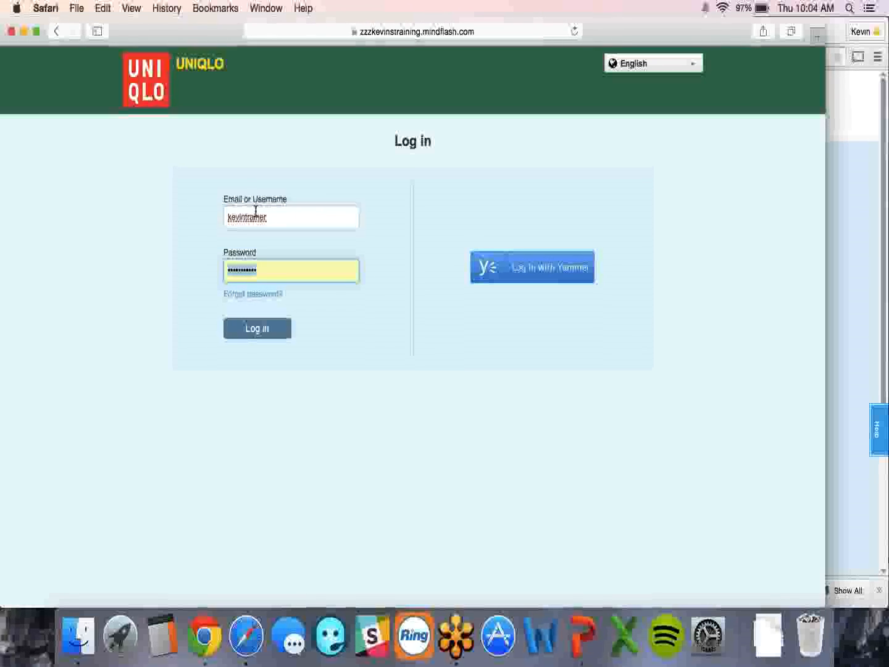
pyautogui.write('••••••')
pyautogui.press('Return')
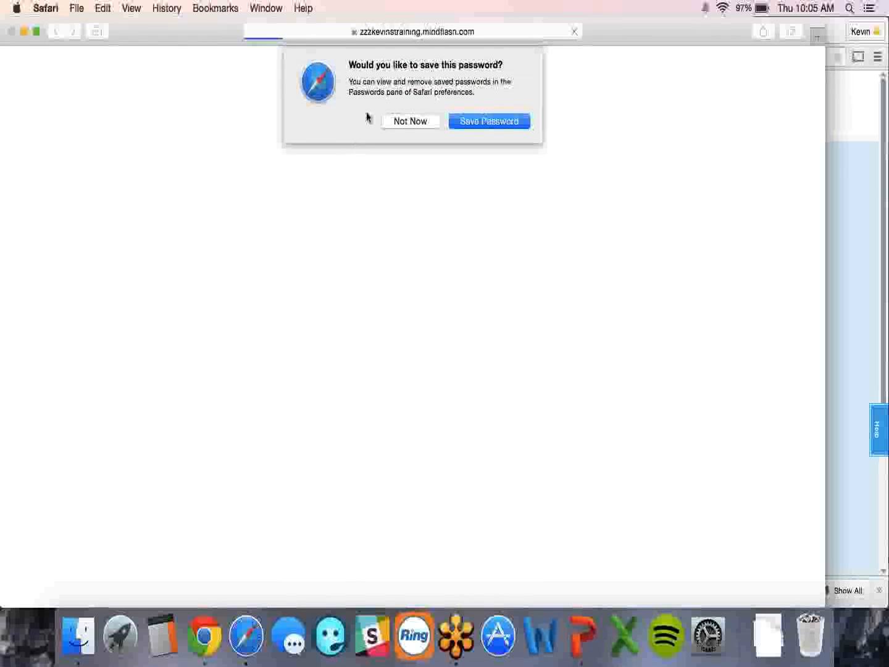
pyautogui.click(398, 110)
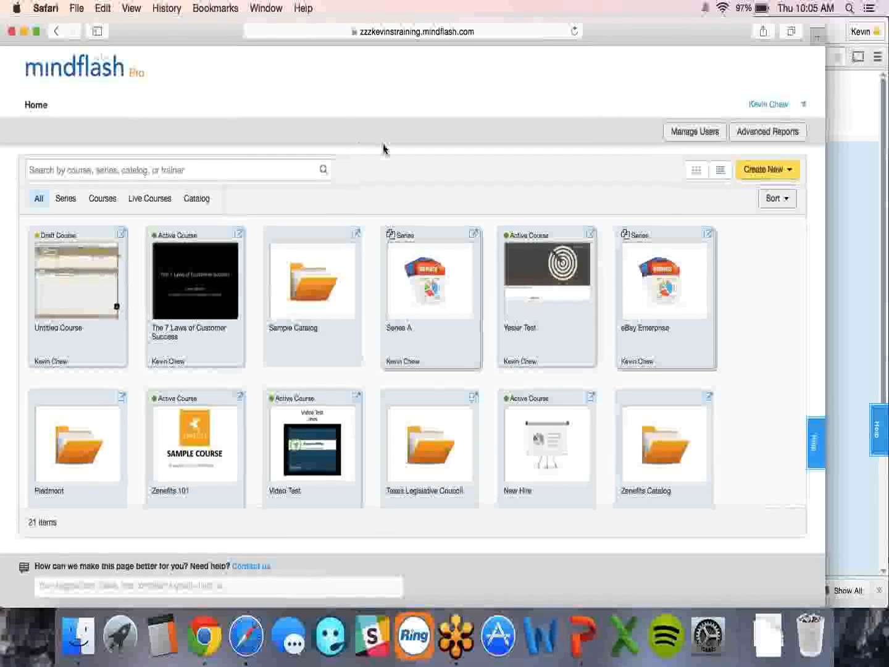
# - Show the administrator's Manage Users list of 122 users in Chrome, then return to Safari
pyautogui.press('super+Tab')
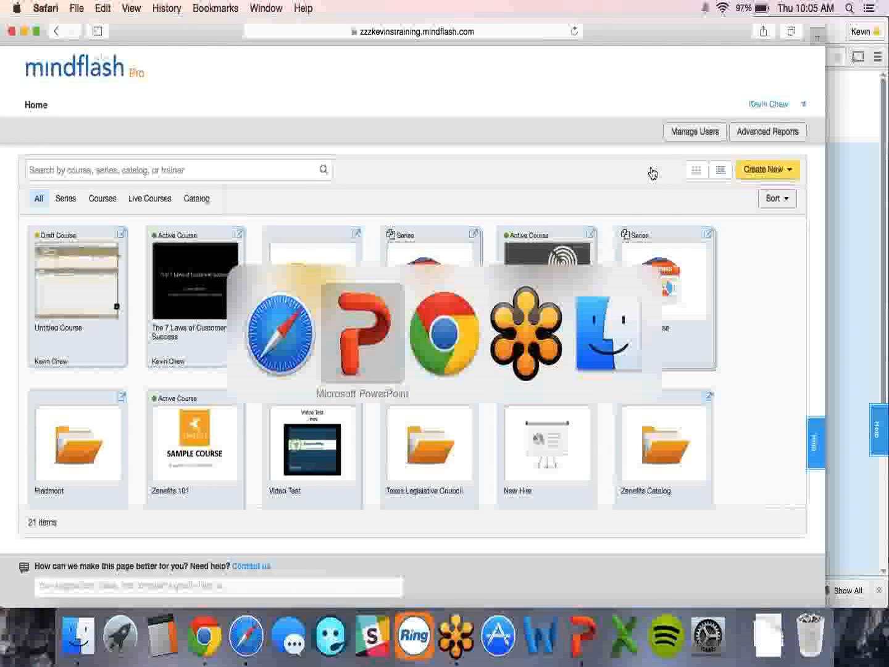
pyautogui.press('super+Tab')
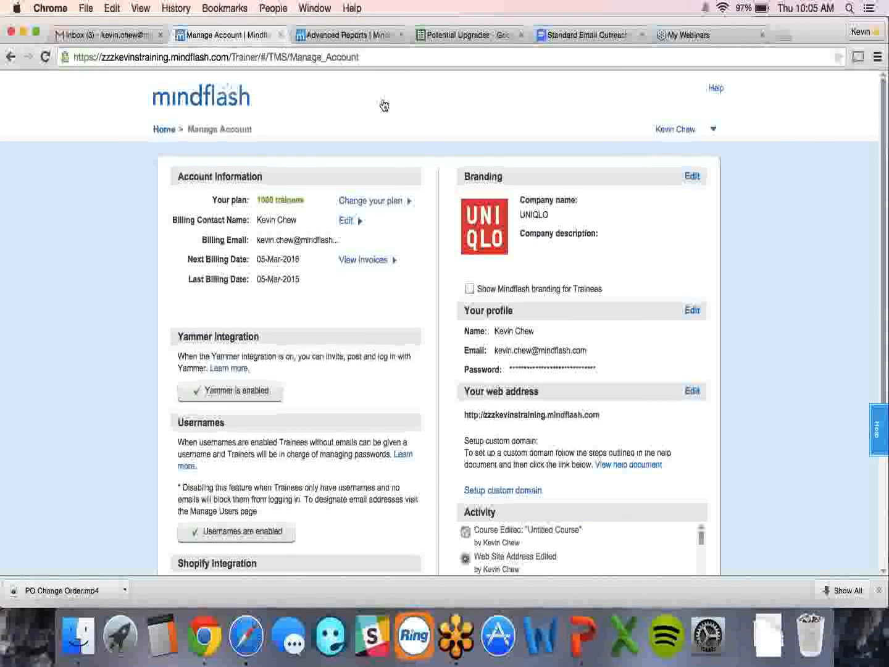
pyautogui.click(164, 131)
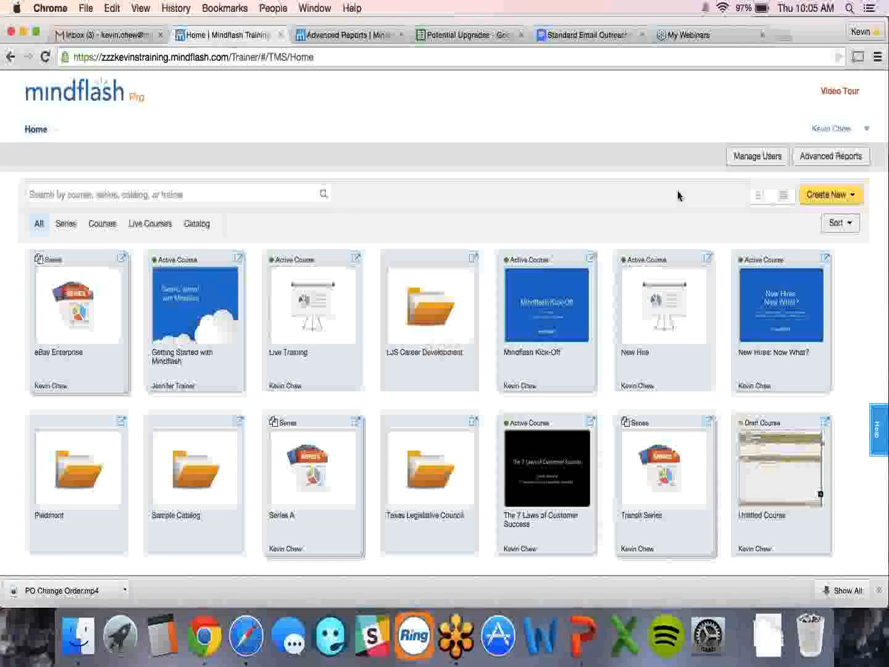
pyautogui.click(757, 156)
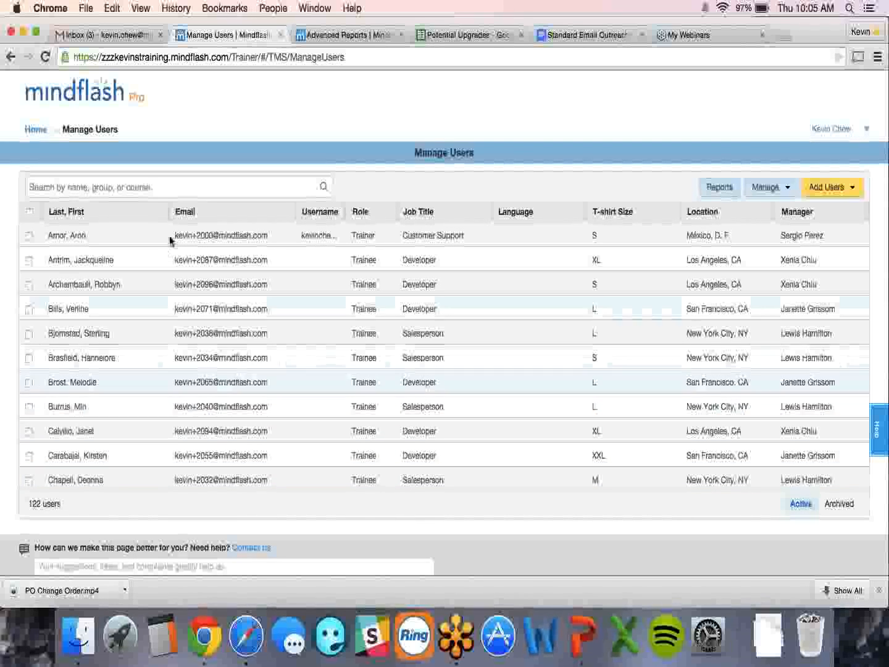
pyautogui.press('super+Tab')
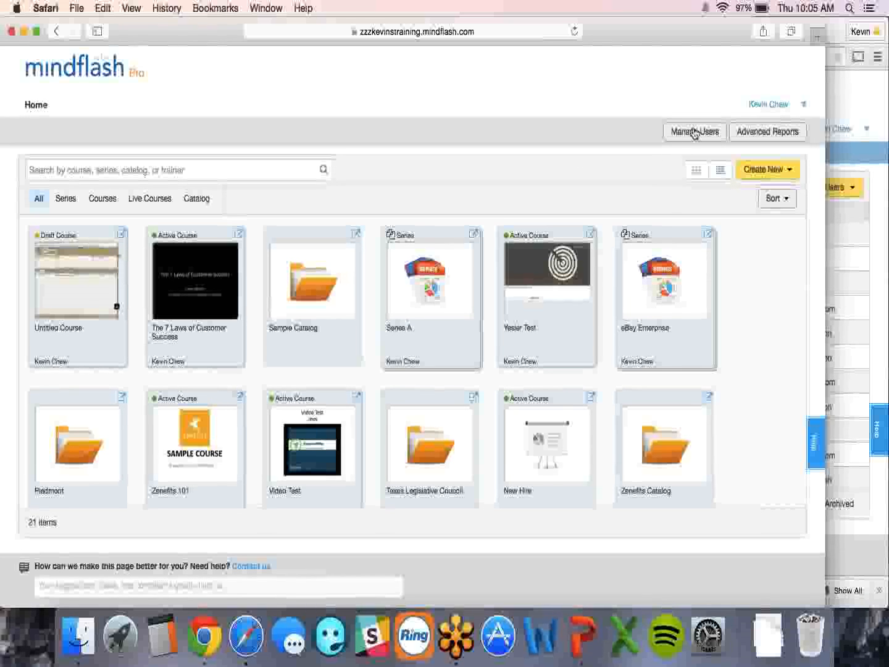
# - Open the trainer's Manage Users page, which lists only 10 users
pyautogui.click(775, 105)
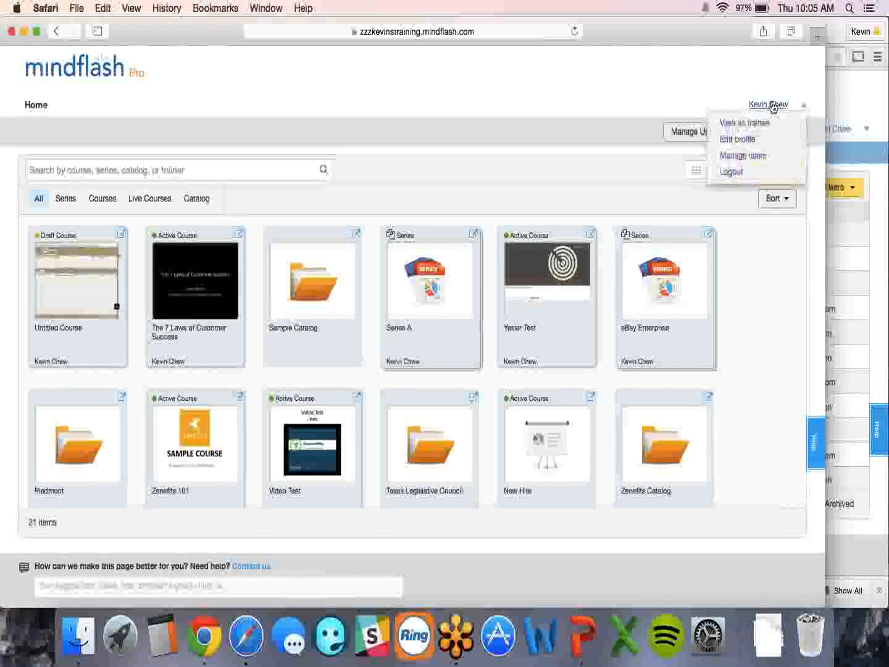
pyautogui.click(640, 143)
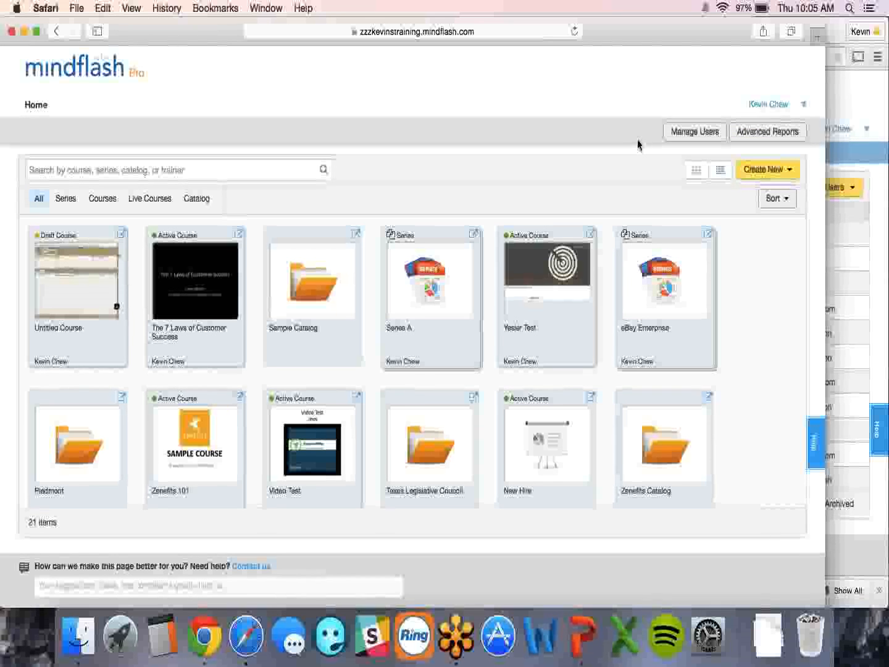
pyautogui.click(670, 132)
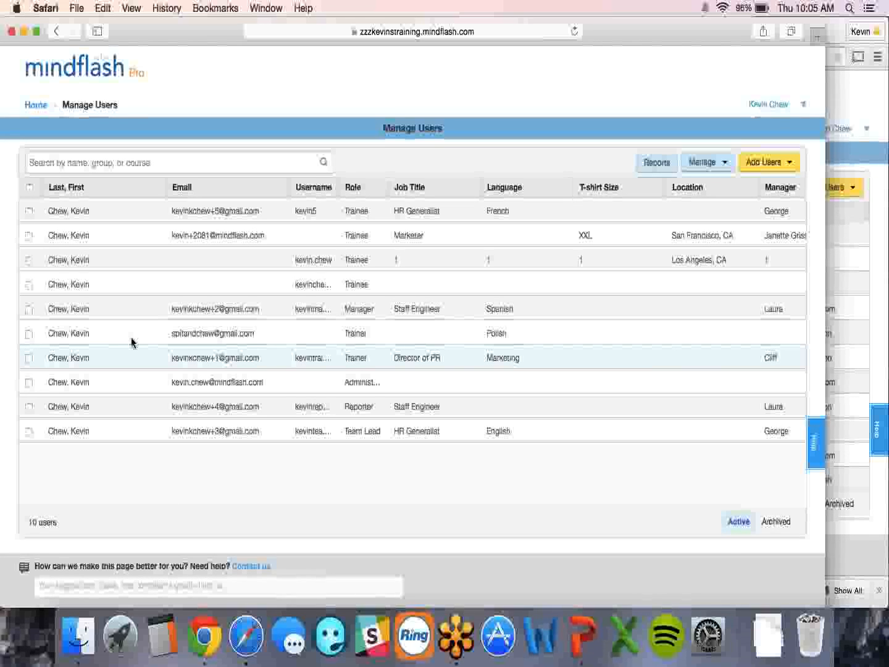
# - Return to the trainer's Home dashboard and scroll through its 21 courses, series and catalogs
pyautogui.click(37, 109)
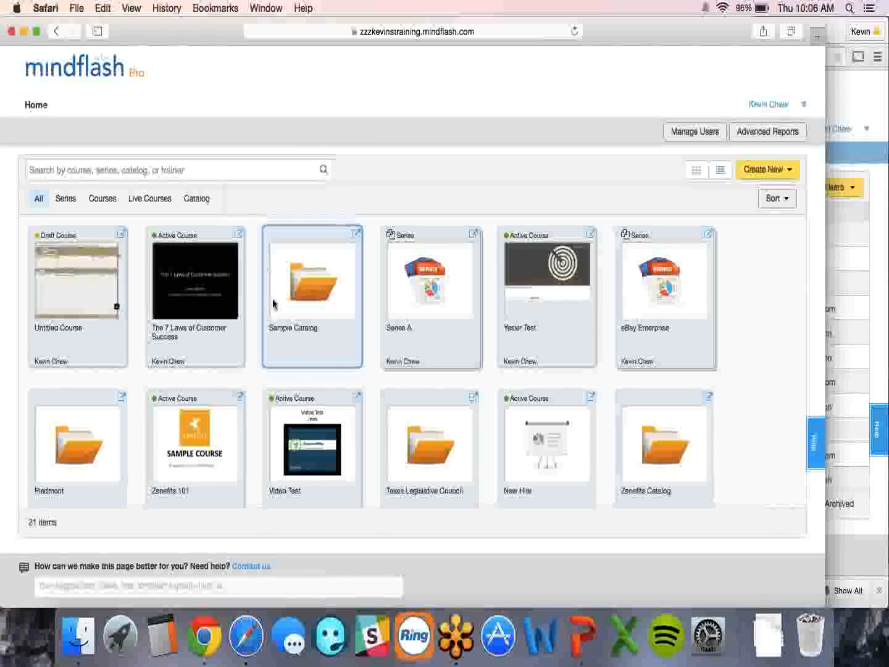
pyautogui.scroll(-2, 334, 384)
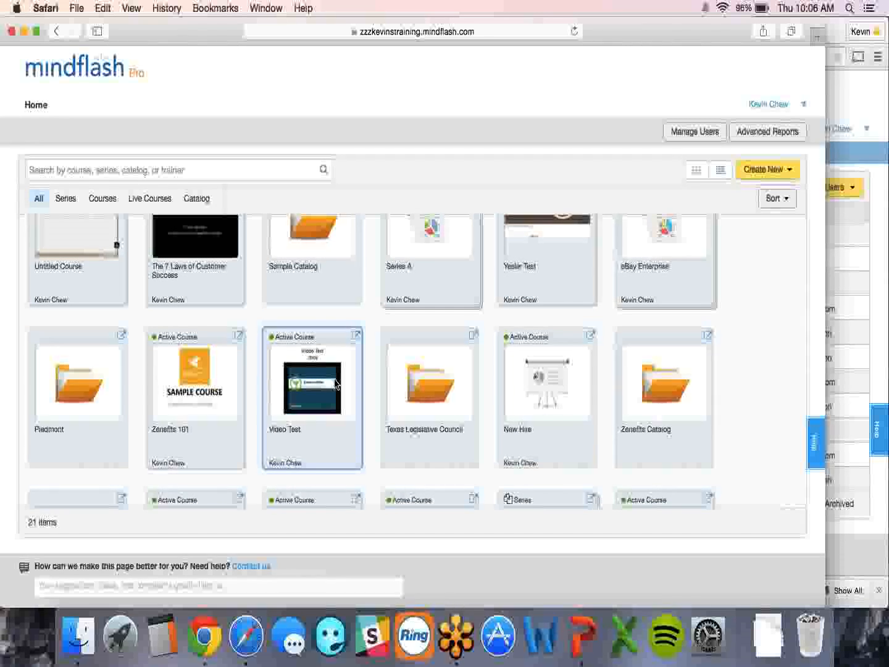
pyautogui.scroll(2, 334, 383)
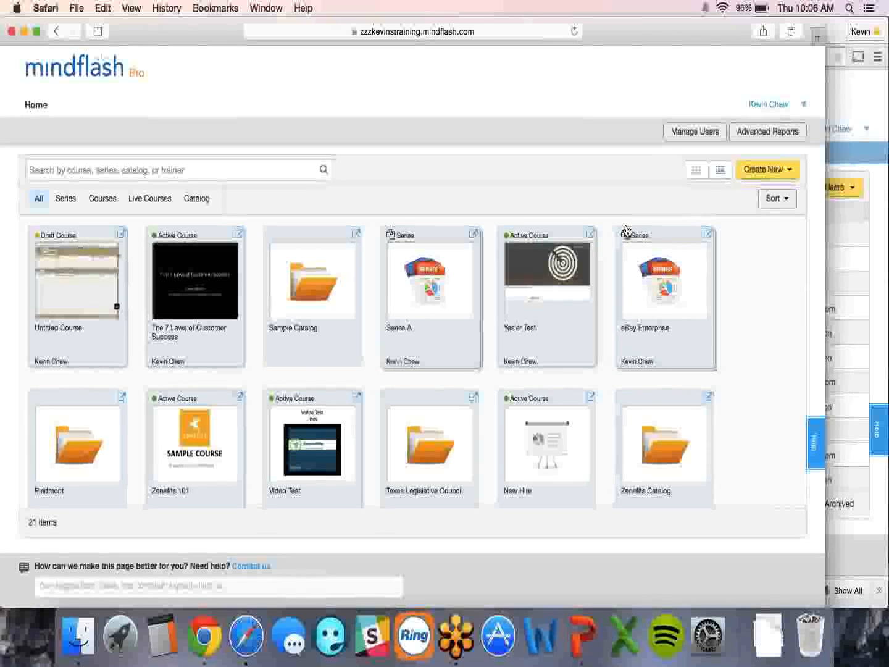
pyautogui.press('super+Tab')
pyautogui.press('super+Tab')
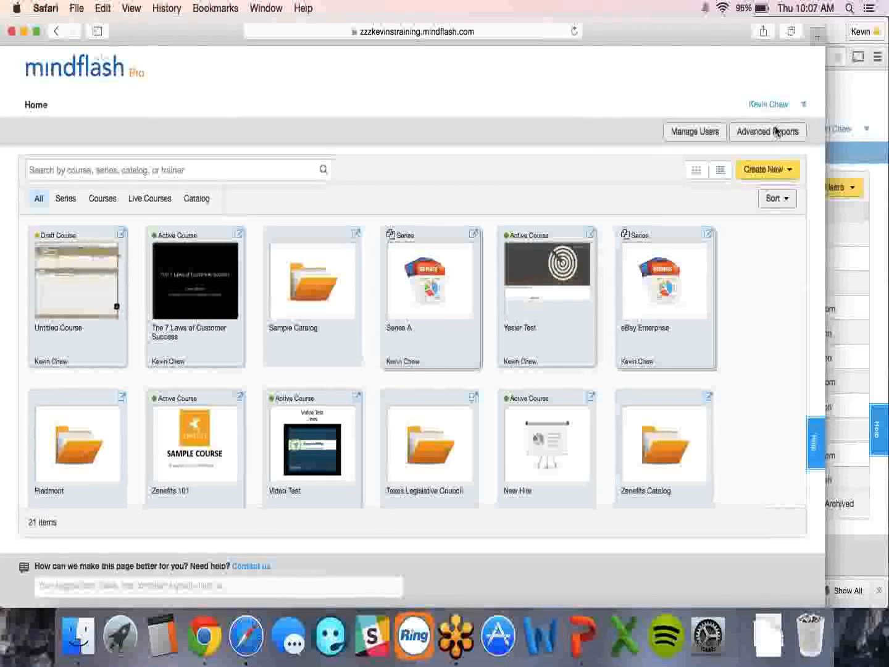
# - Open the course dashboard for The 7 Laws of Customer Success
pyautogui.click(770, 104)
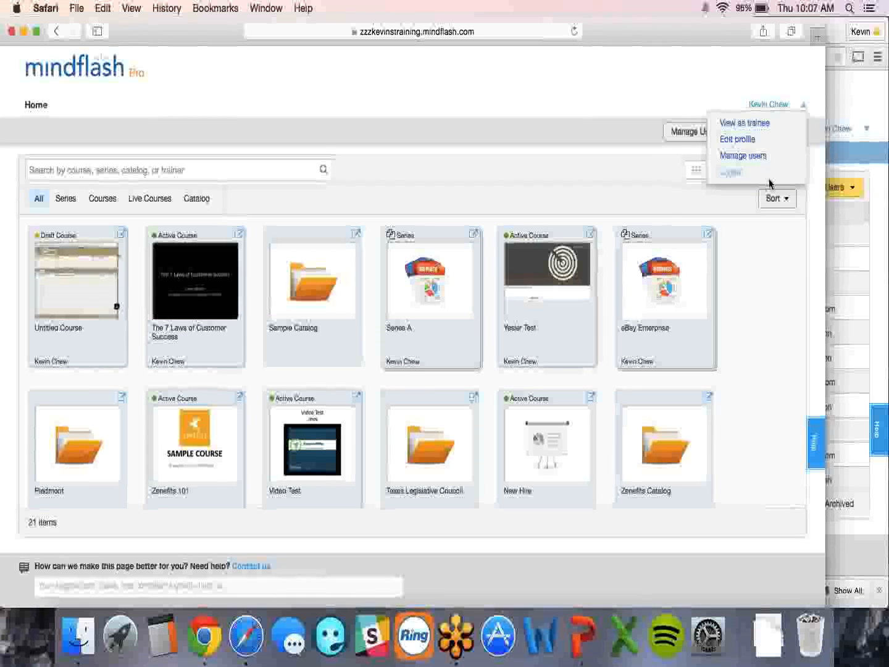
pyautogui.click(753, 250)
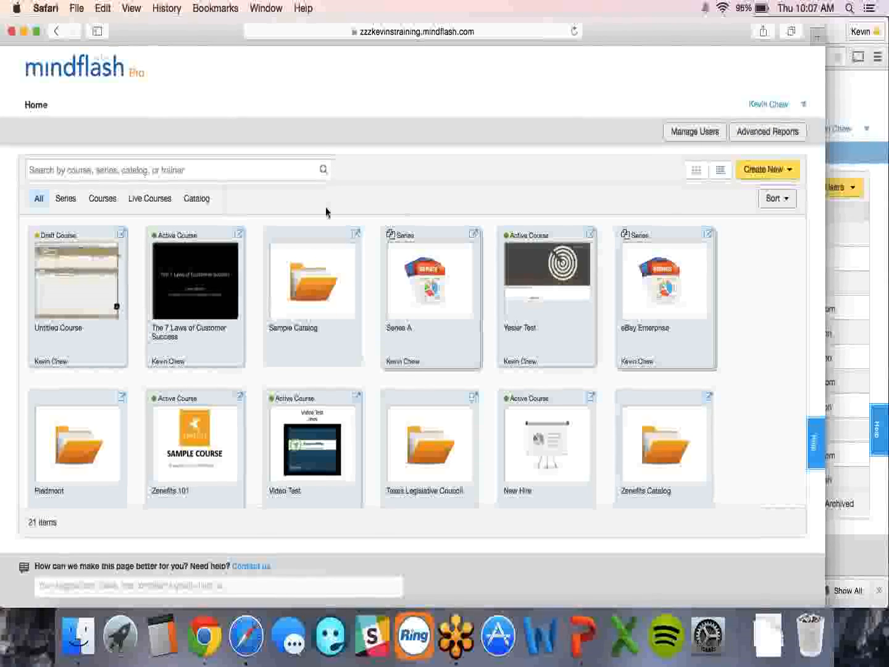
pyautogui.click(239, 236)
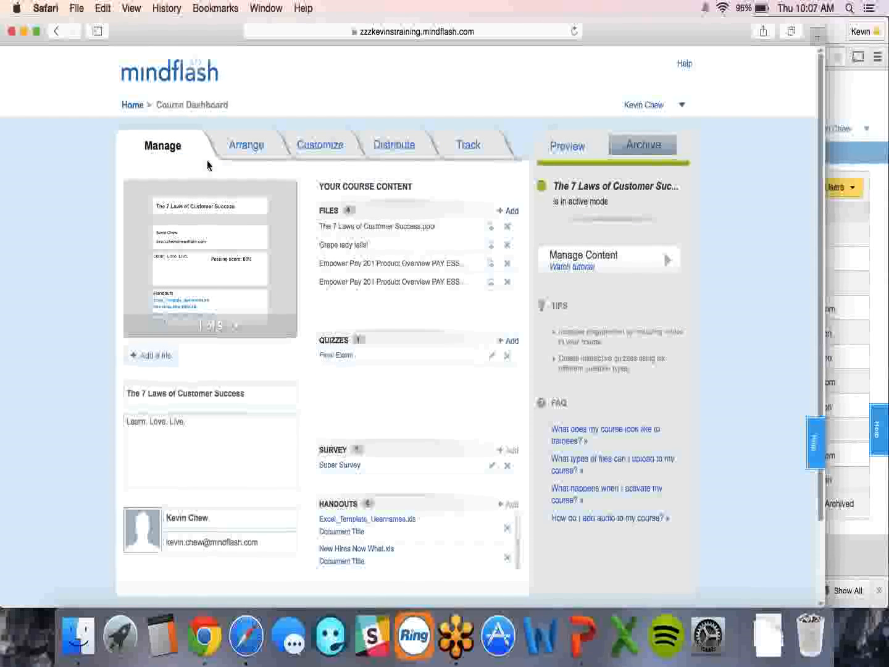
# - Review the course's Arrange, Customize and Distribute tabs, then log out of the trainer account
pyautogui.click(249, 147)
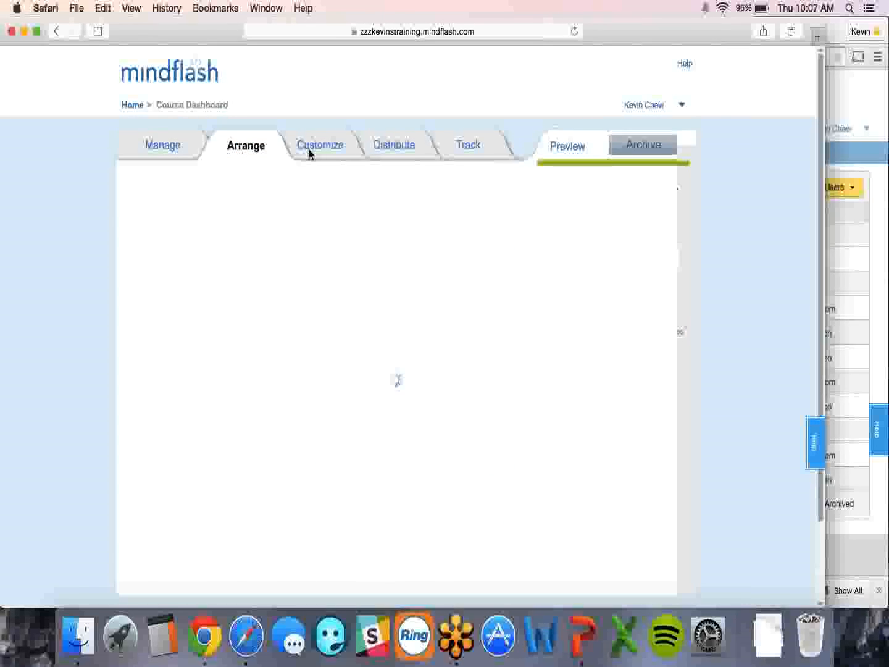
pyautogui.click(315, 148)
pyautogui.click(389, 147)
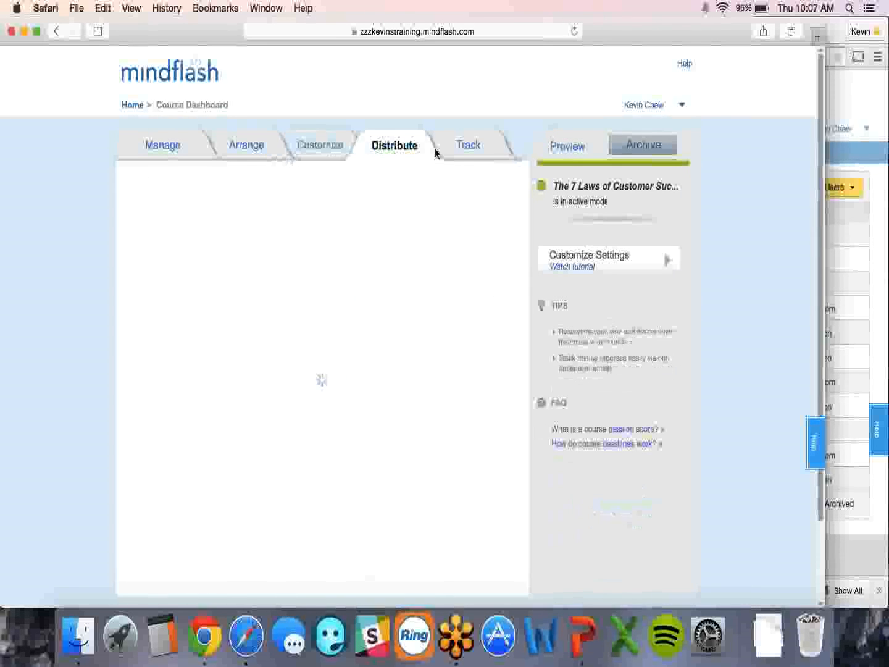
pyautogui.click(681, 110)
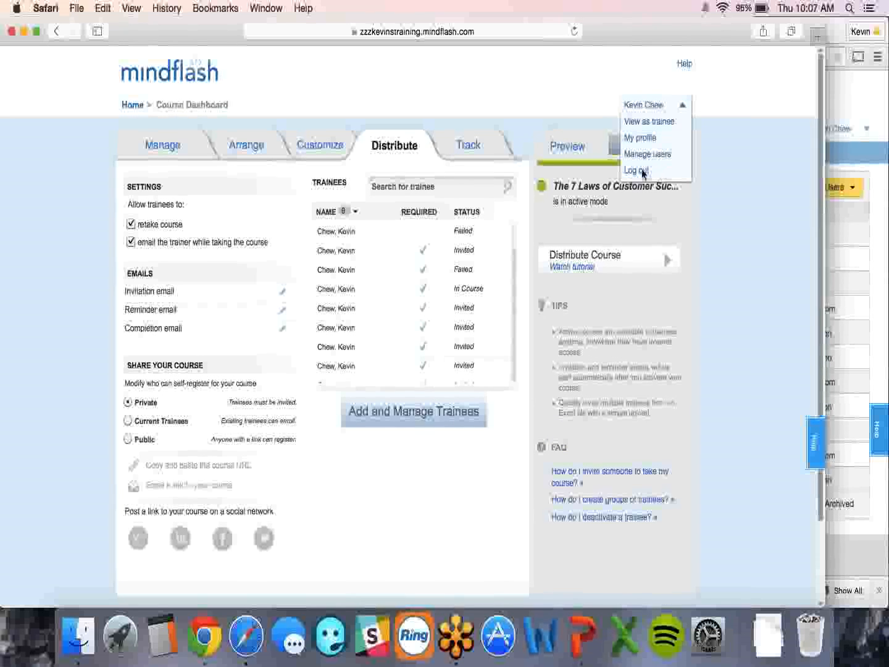
pyautogui.click(663, 168)
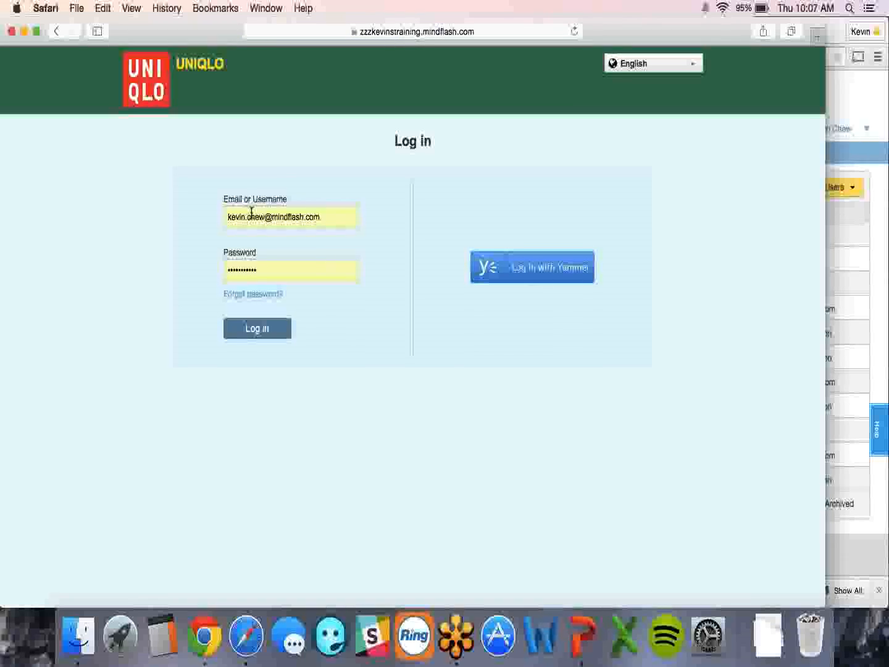
# - Sign in with the manager username and password, declining to save the password
pyautogui.tripleClick(251, 211)
pyautogui.write('k')
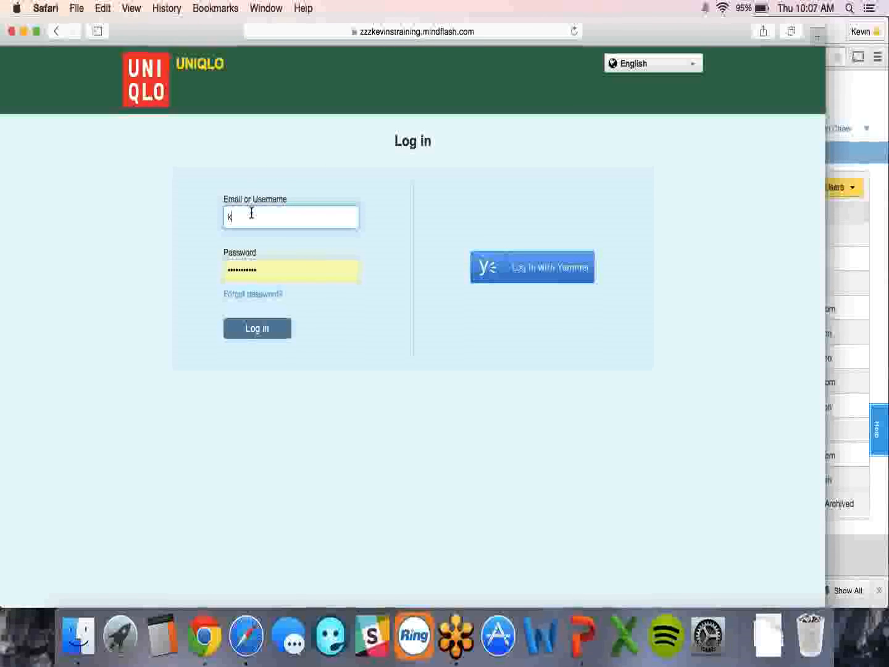
pyautogui.write('evin')
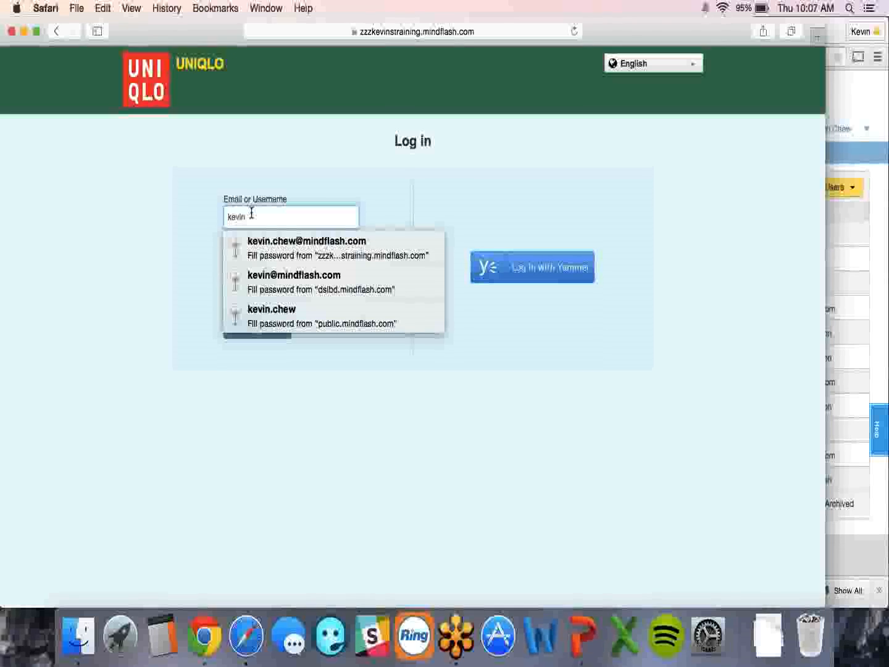
pyautogui.write('manager')
pyautogui.press('Tab')
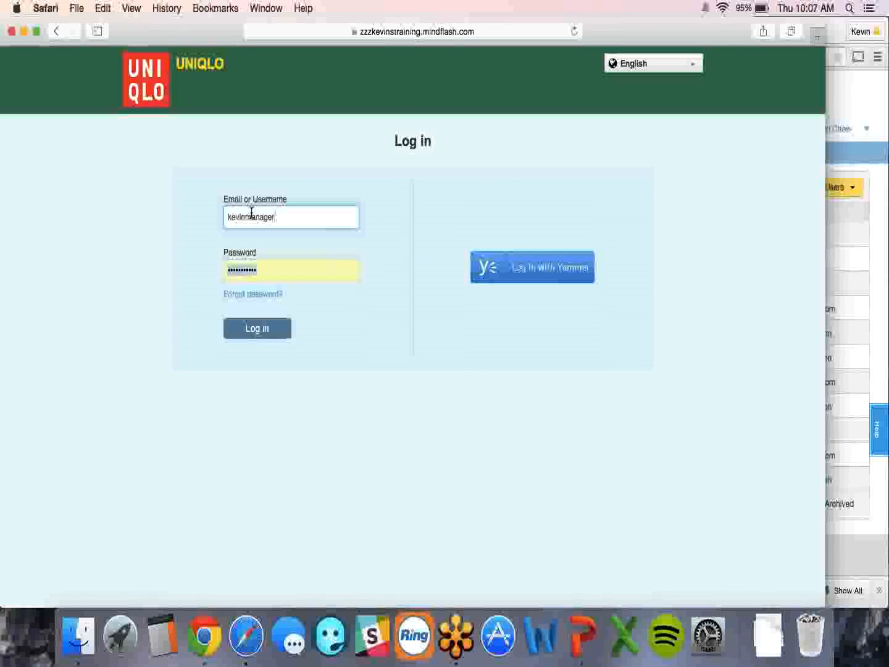
pyautogui.write('•••••')
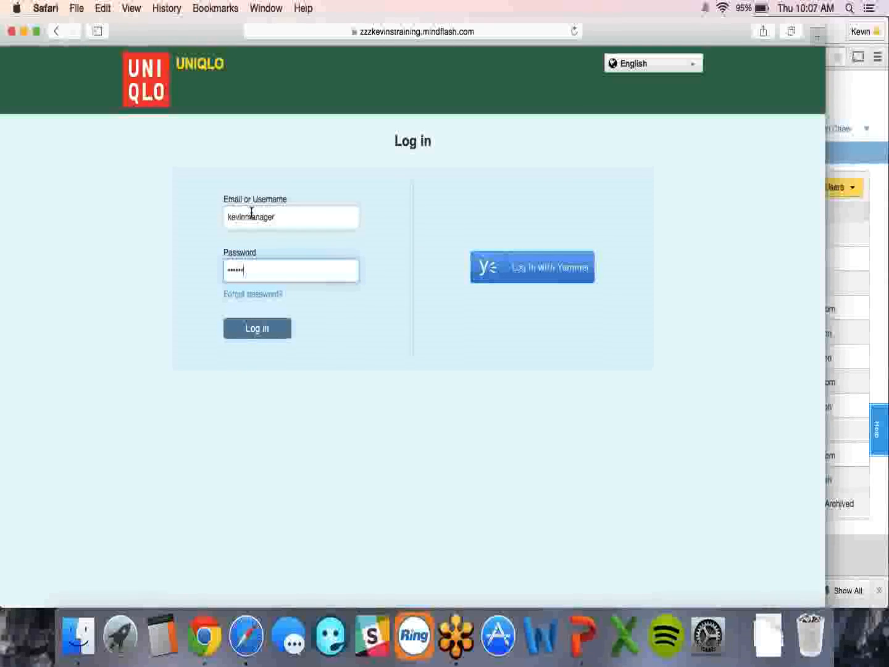
pyautogui.press('Return')
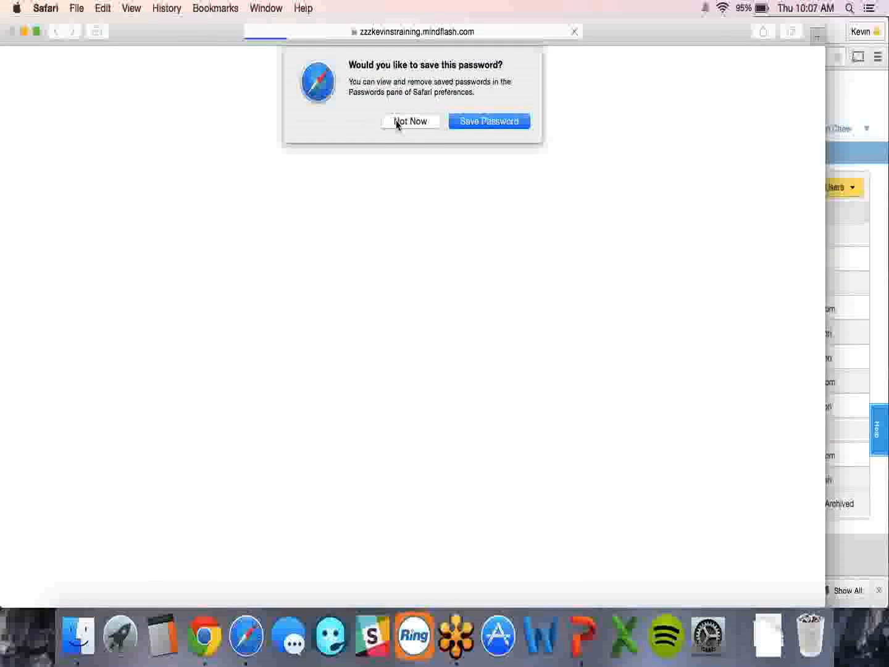
pyautogui.click(398, 122)
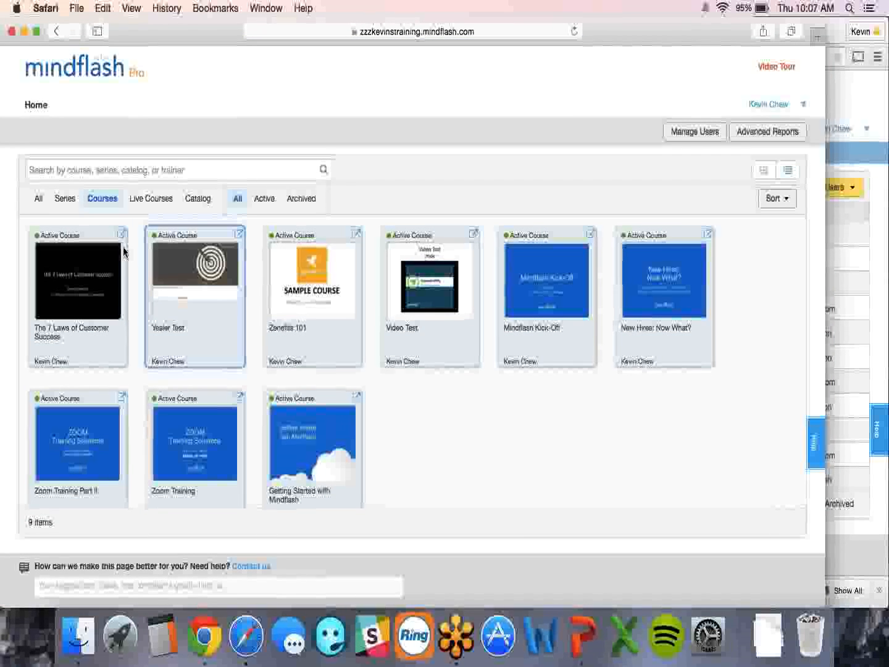
pyautogui.click(120, 236)
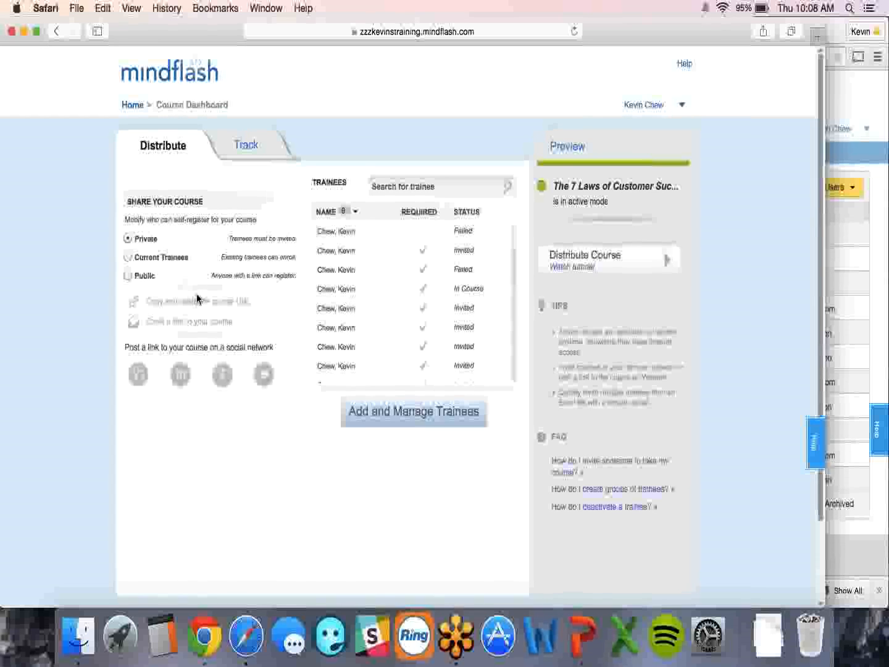
pyautogui.click(242, 147)
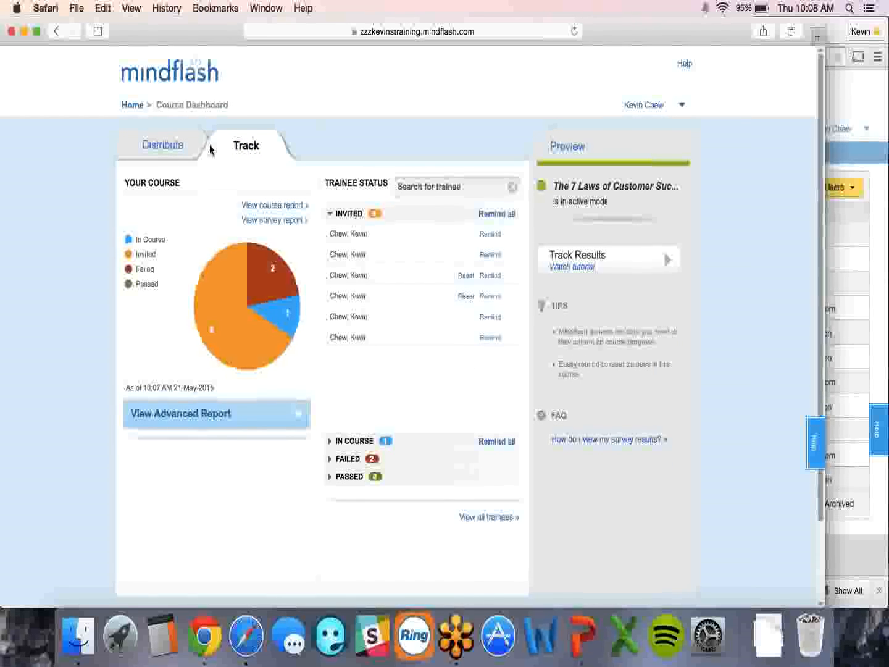
pyautogui.click(160, 148)
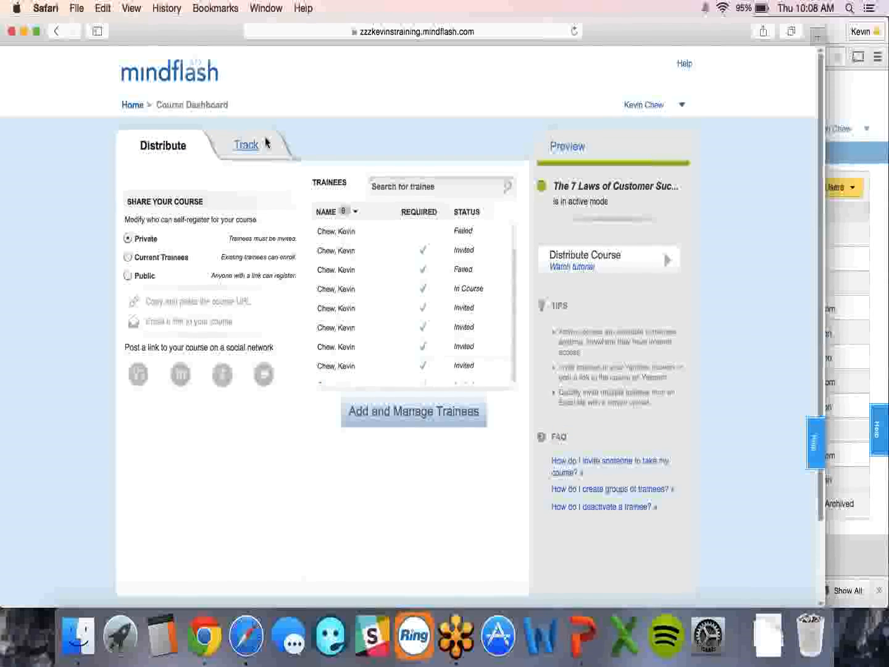
pyautogui.click(133, 107)
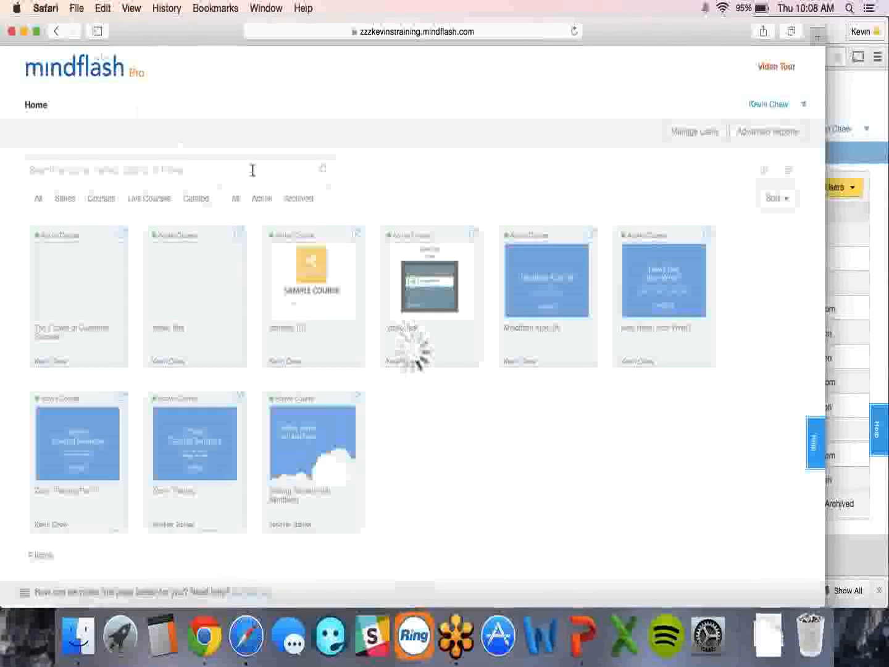
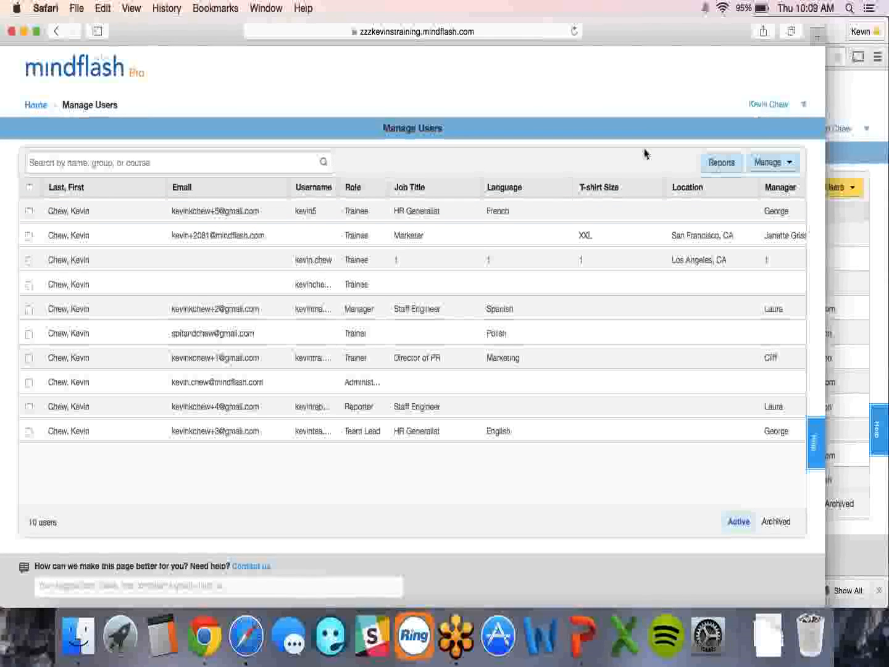
# - Return Home, open The 7 Laws of Customer Success course dashboard, then switch to PowerPoint
pyautogui.click(35, 105)
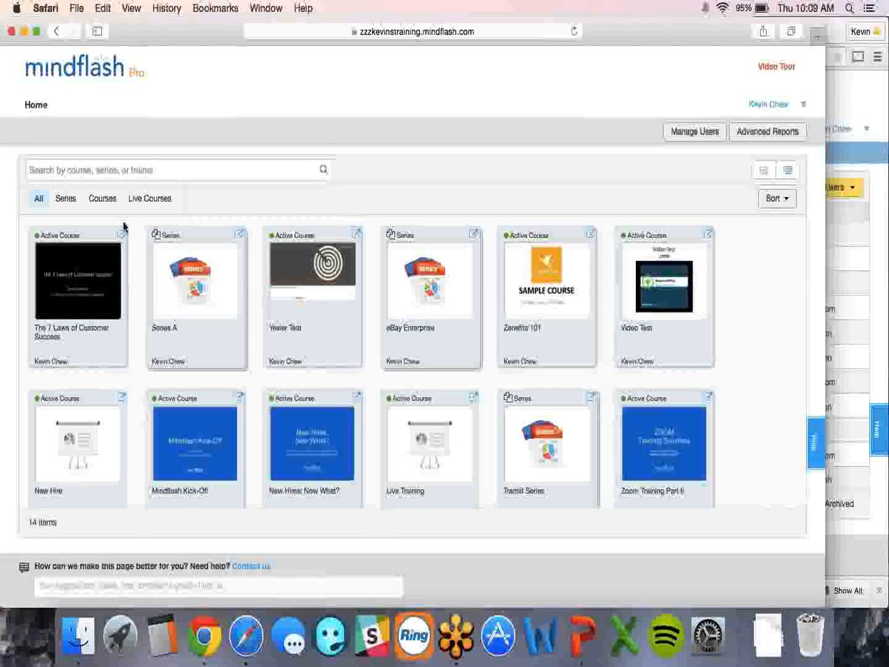
pyautogui.click(119, 234)
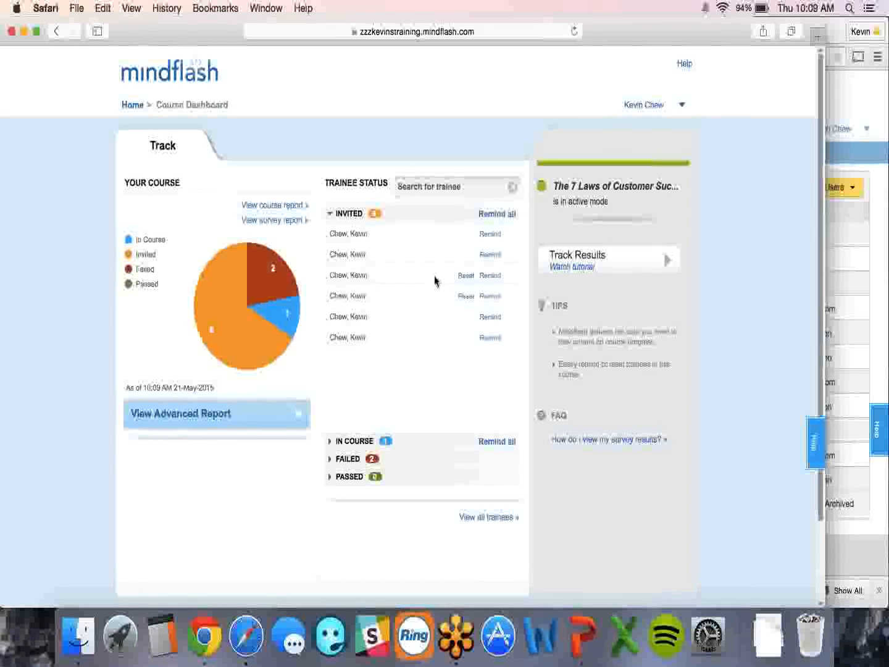
pyautogui.press('super+Tab')
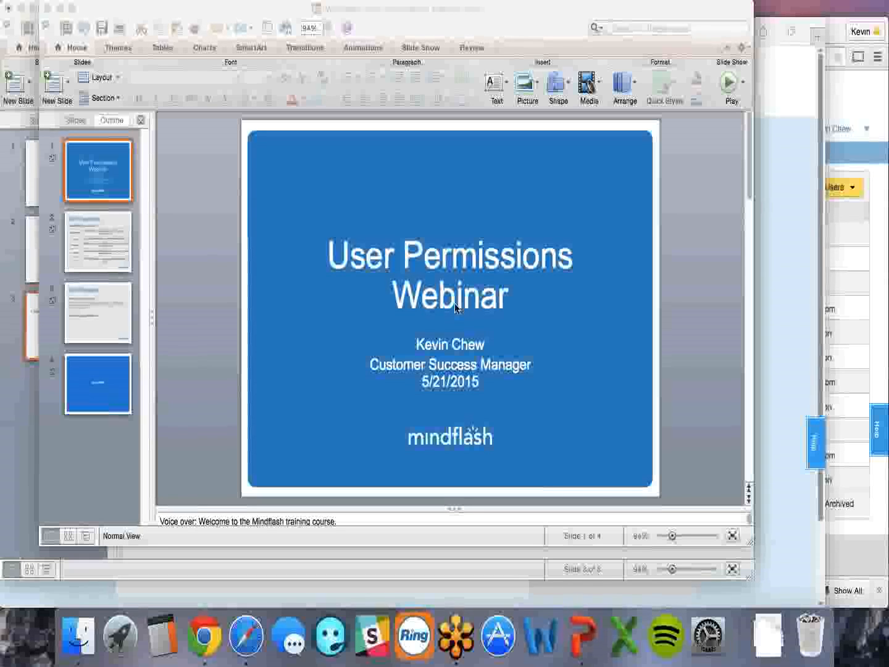
# - Present the User Permissions slide comparing the five roles, then go back to Mindflash
pyautogui.press('super+Tab')
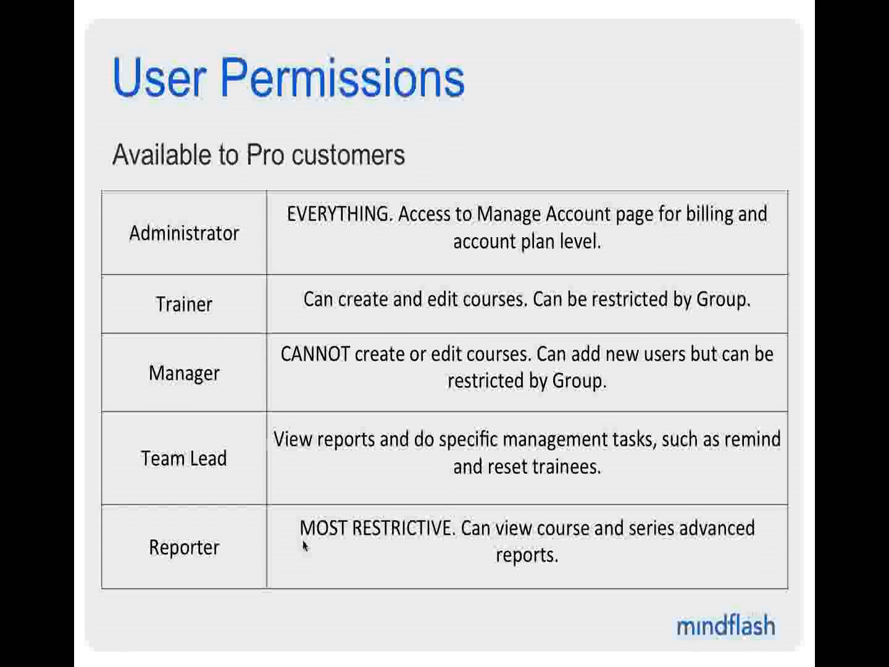
pyautogui.press('super+Tab')
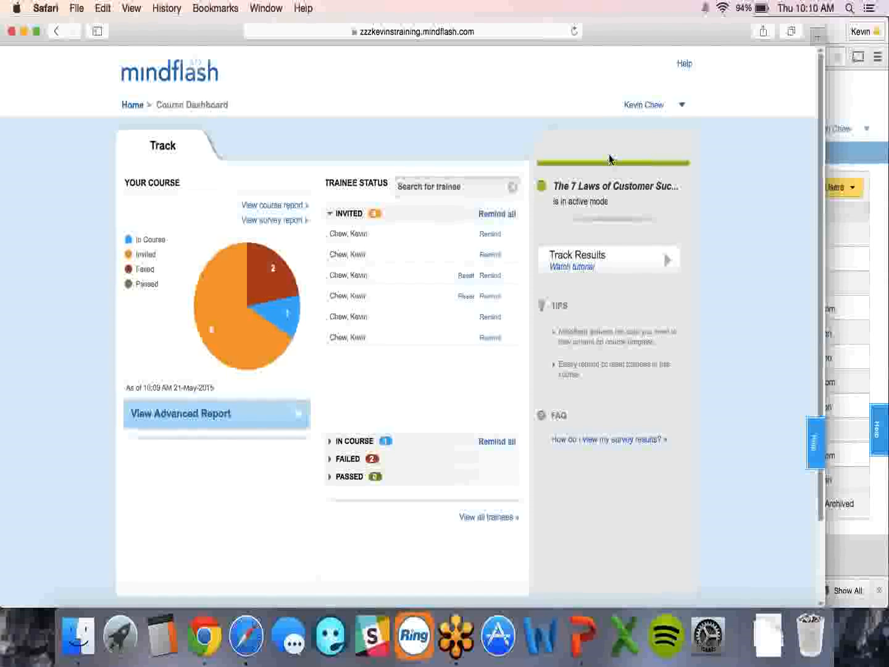
# - Log out and sign in with the reporter account, declining to save the password
pyautogui.click(681, 107)
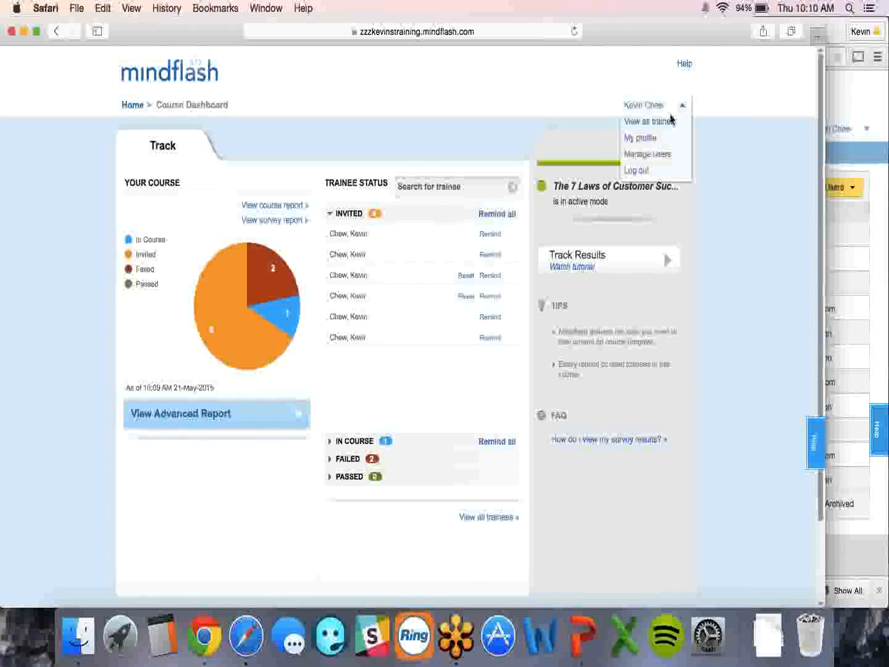
pyautogui.click(644, 171)
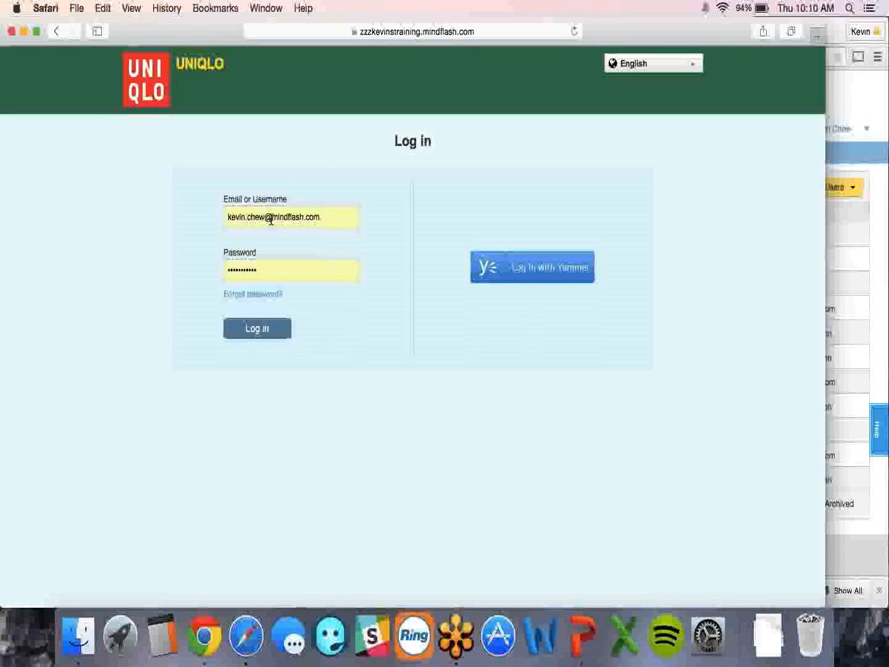
pyautogui.tripleClick(271, 219)
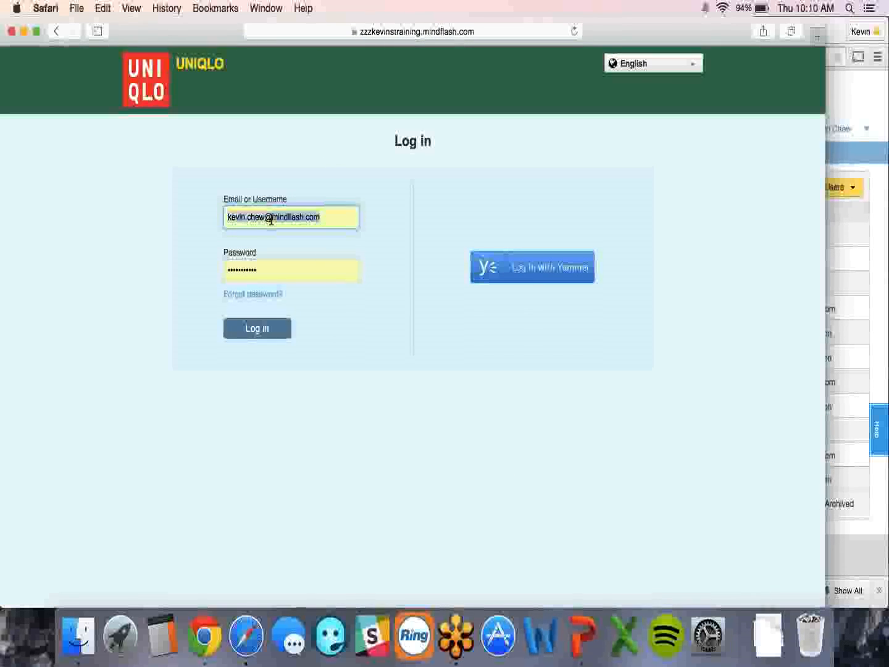
pyautogui.write('kevinreporter')
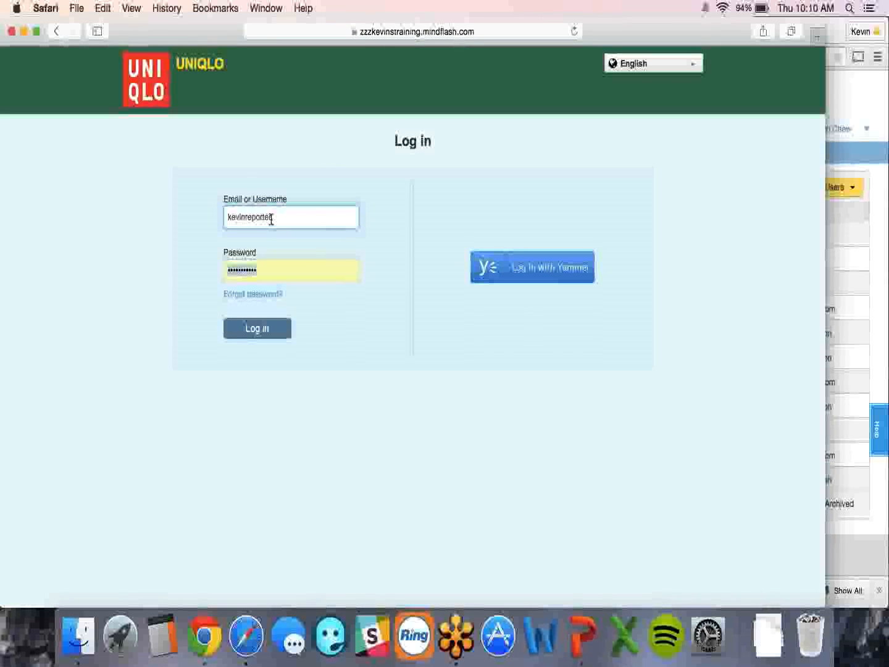
pyautogui.write('••••••')
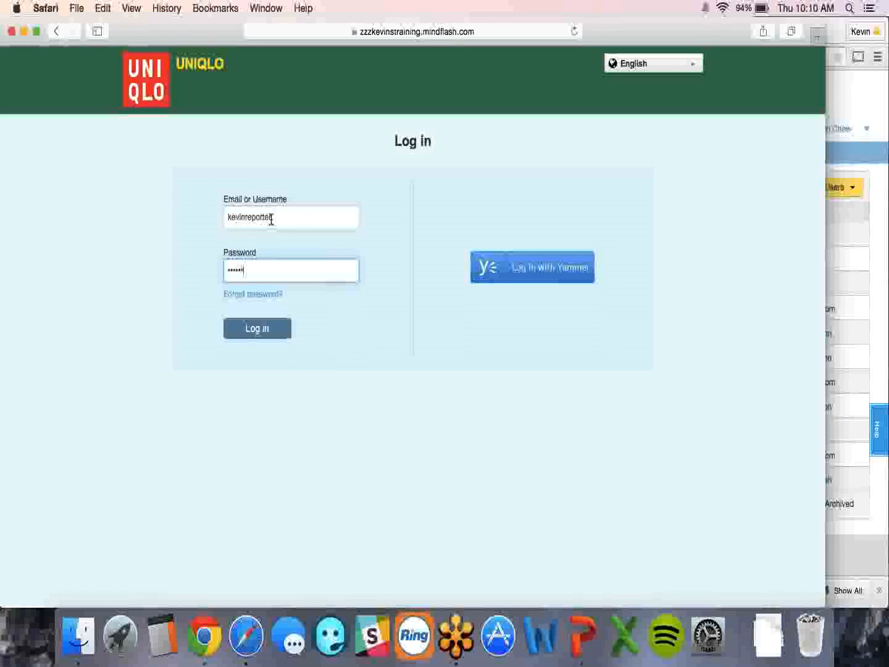
pyautogui.press('Return')
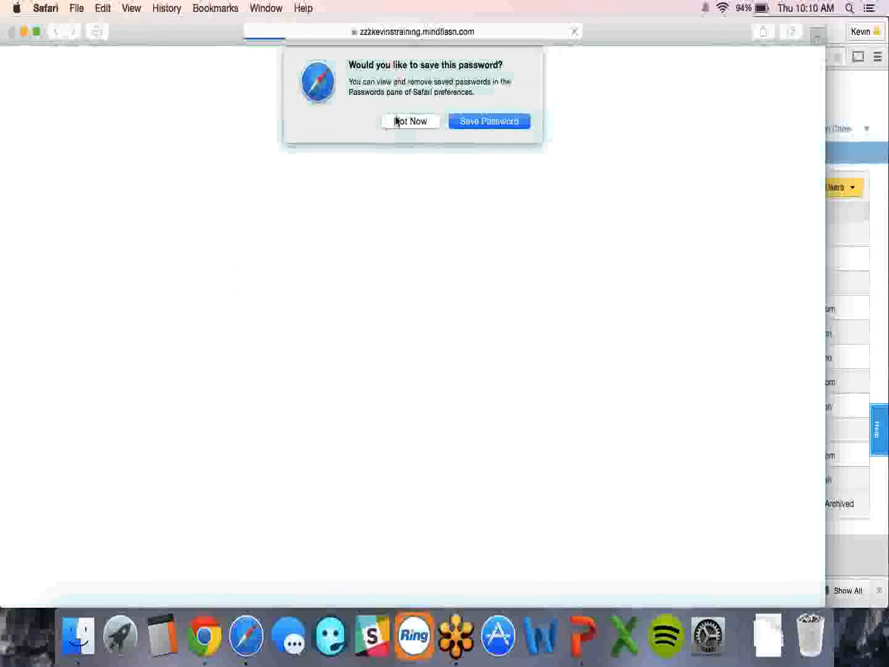
pyautogui.click(399, 121)
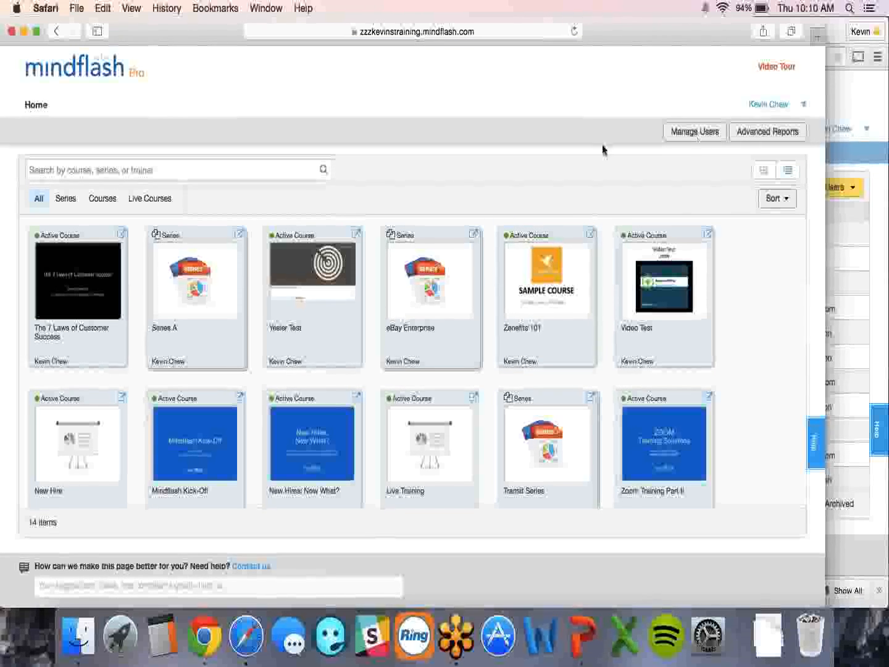
pyautogui.click(119, 235)
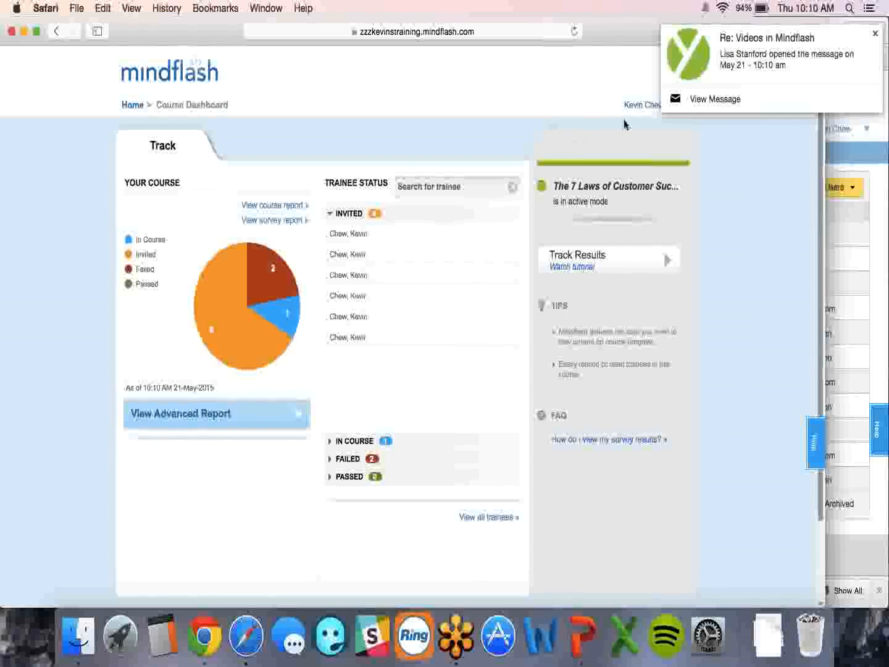
pyautogui.click(132, 105)
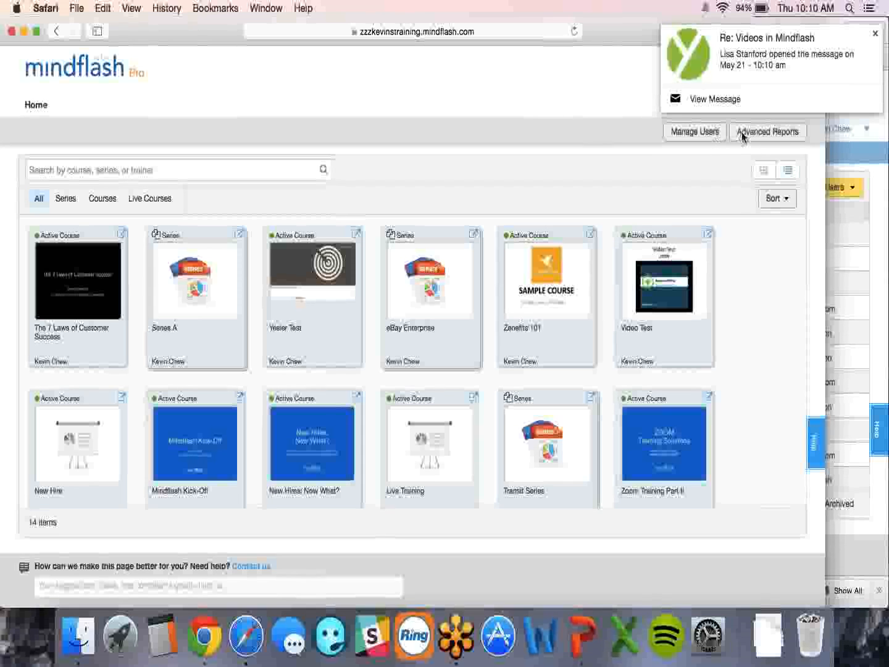
pyautogui.click(747, 132)
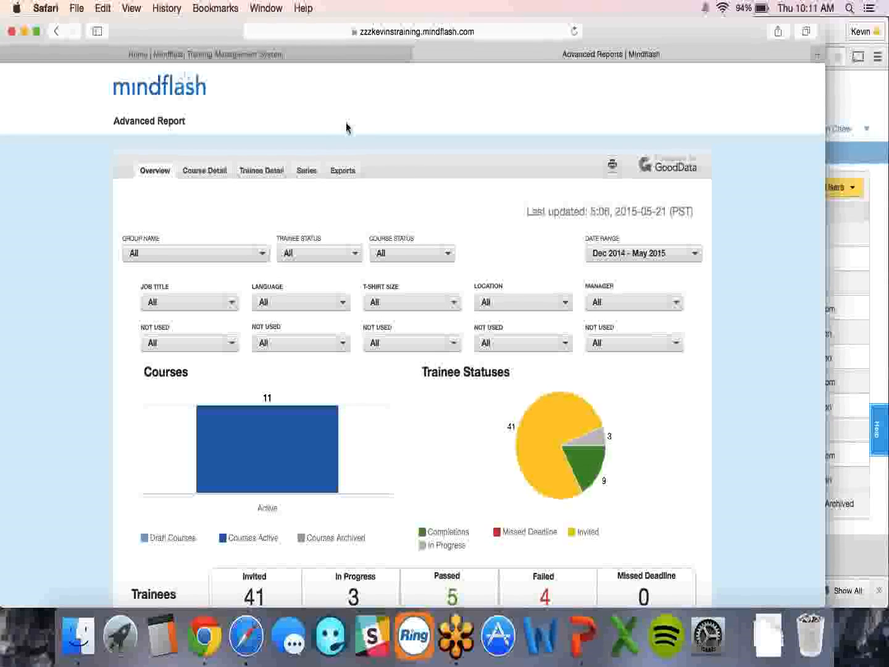
# - Switch to the other browser window running Mindflash
pyautogui.press('super+Tab')
pyautogui.press('super+Tab')
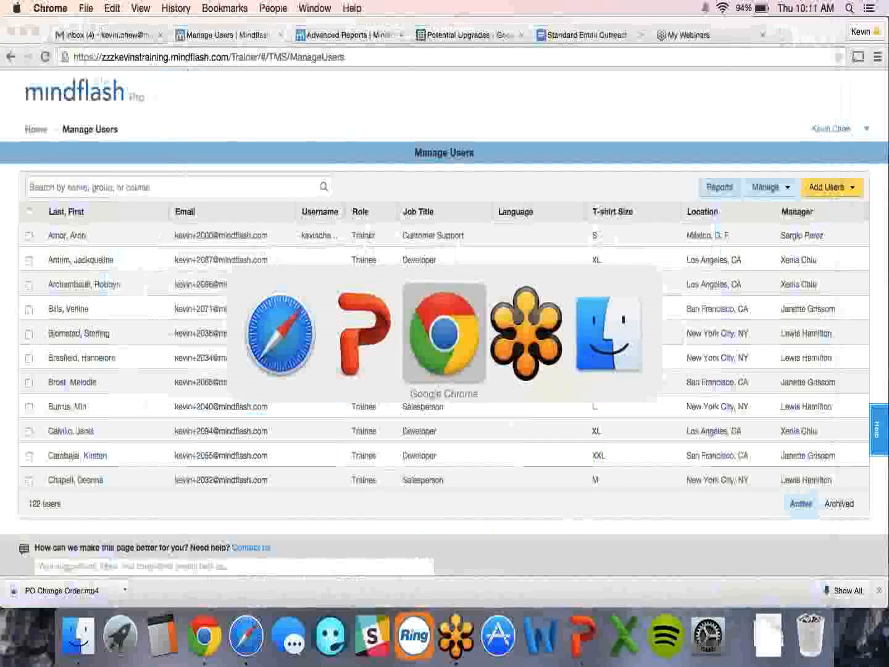
# - Go Home, open Manage Users, and choose Add Users > New for a single user
pyautogui.click(45, 130)
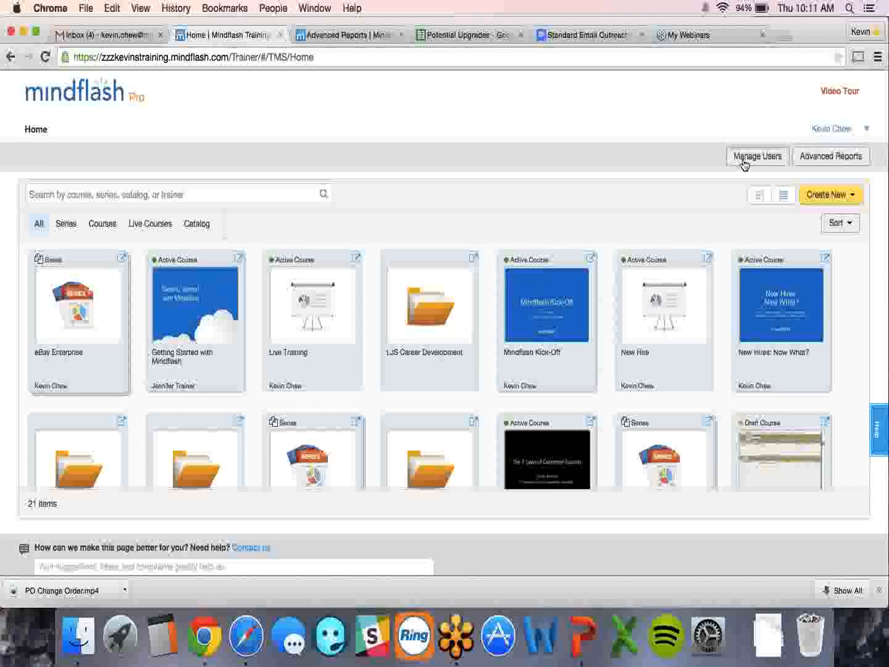
pyautogui.click(744, 162)
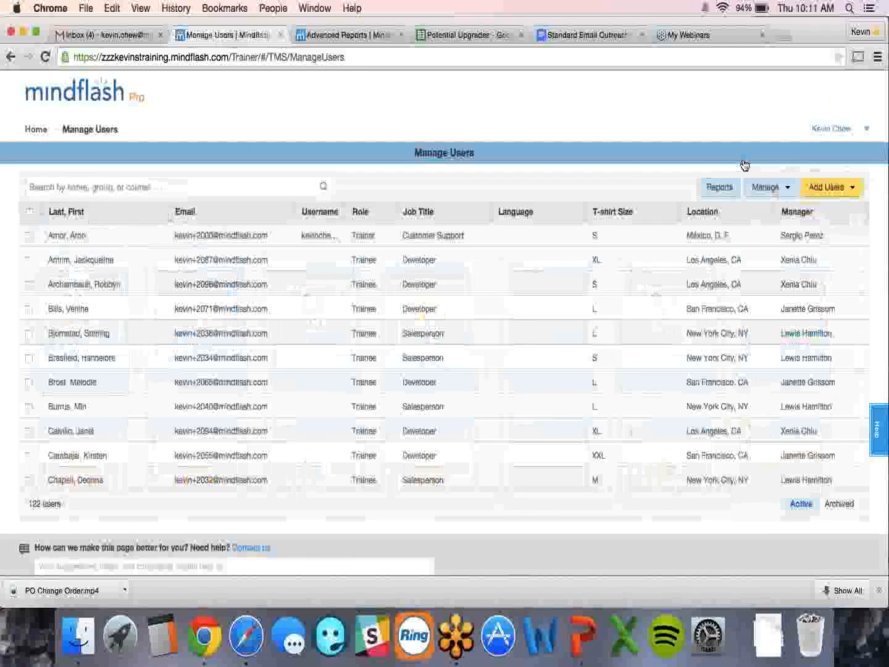
pyautogui.click(814, 194)
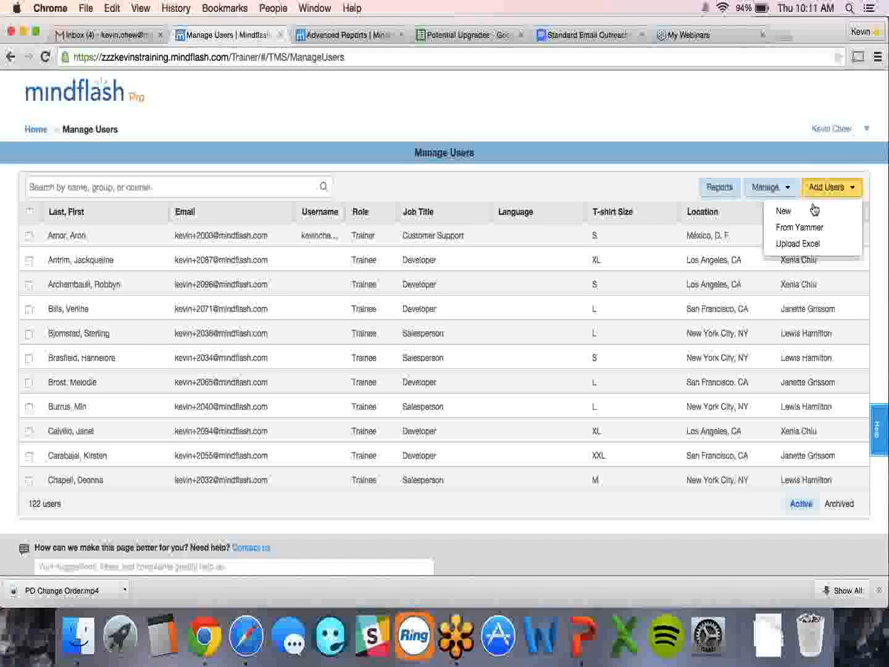
pyautogui.click(812, 210)
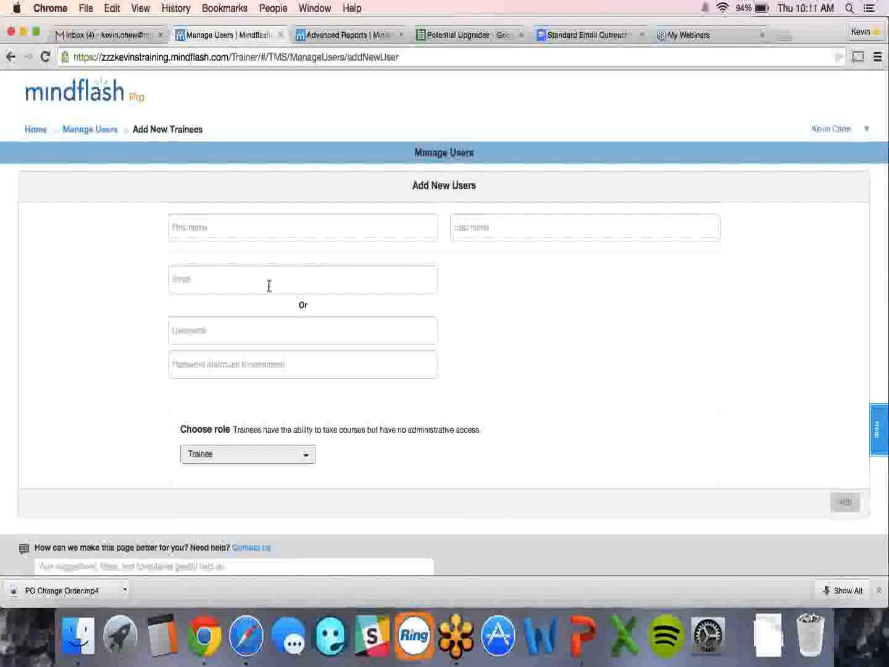
# - Enter first name 'New', last name 'User', and the new user's e-mail address
pyautogui.click(260, 231)
pyautogui.write('New')
pyautogui.press('Tab')
pyautogui.write('User')
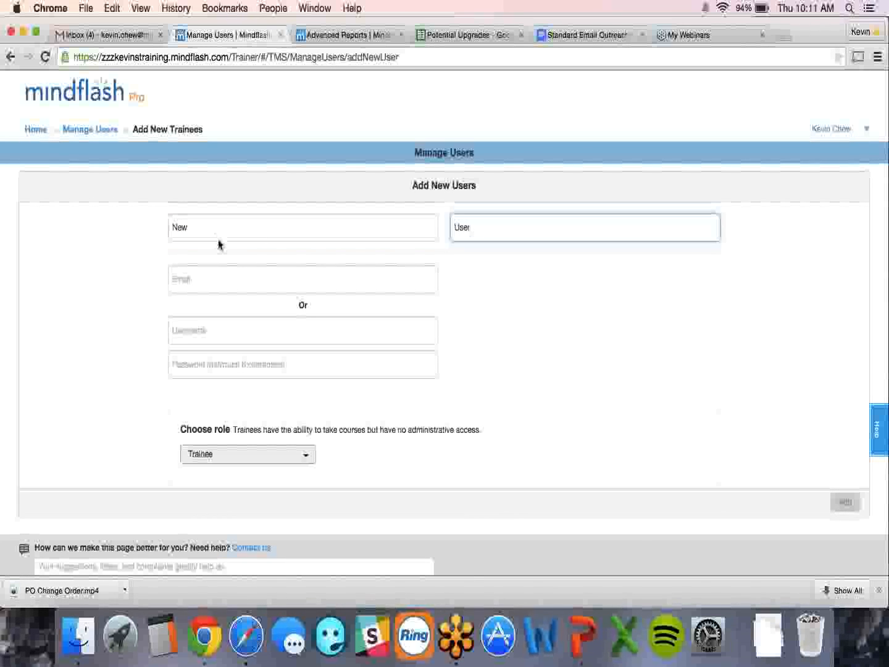
pyautogui.click(218, 281)
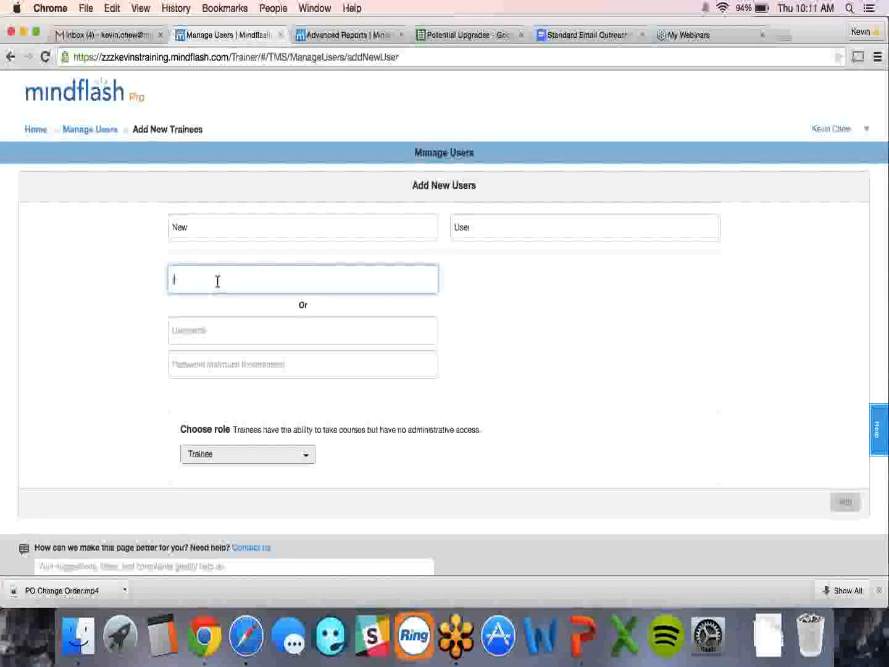
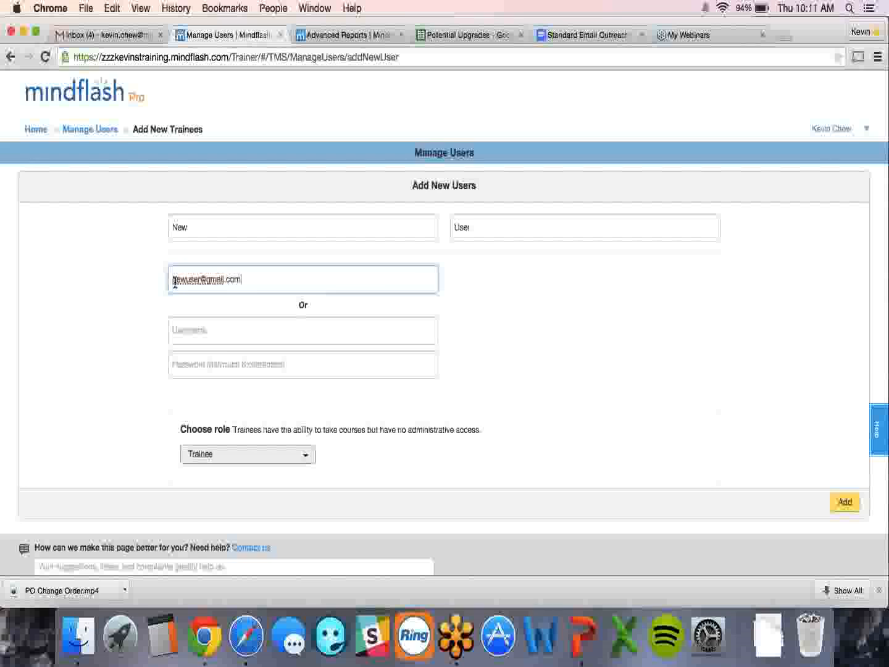
# - Set the new user's role to Team Lead
pyautogui.scroll(-2, 155, 303)
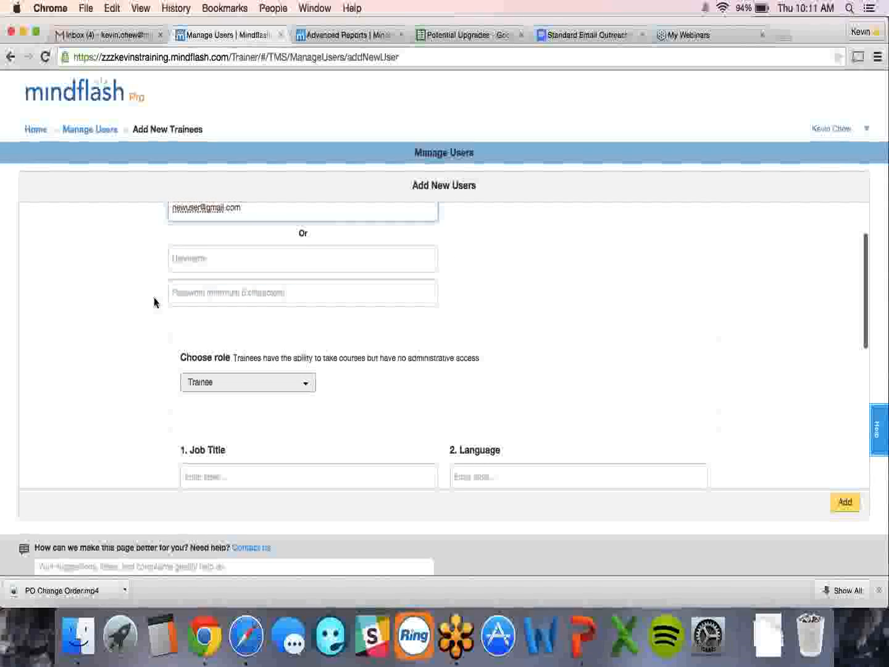
pyautogui.click(199, 388)
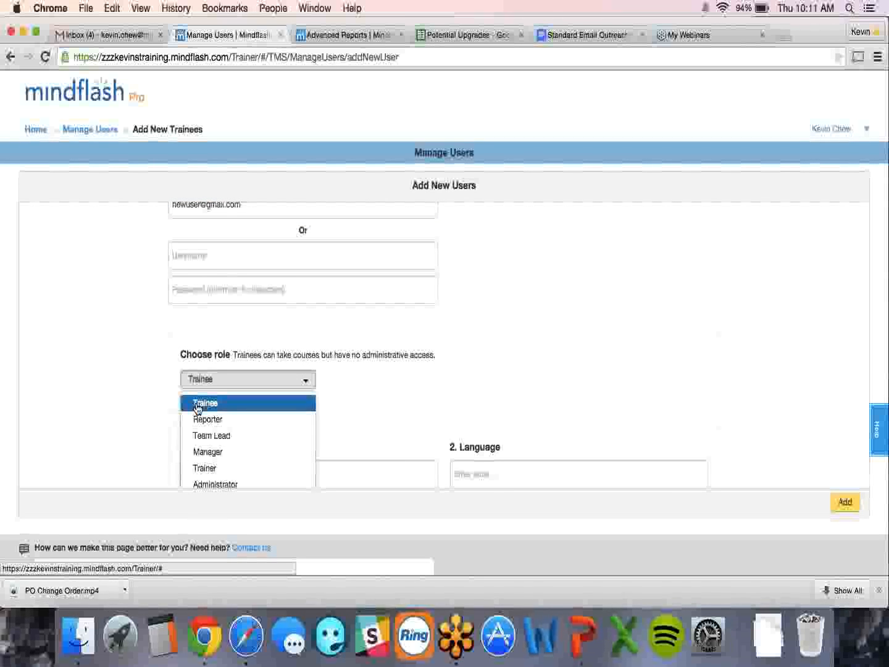
pyautogui.scroll(-2, 180, 425)
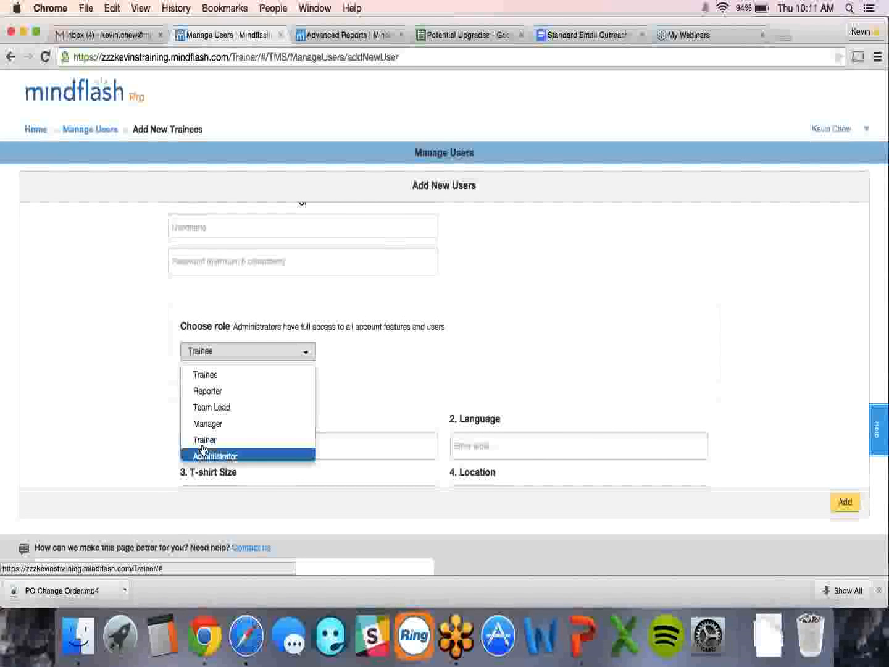
pyautogui.click(206, 407)
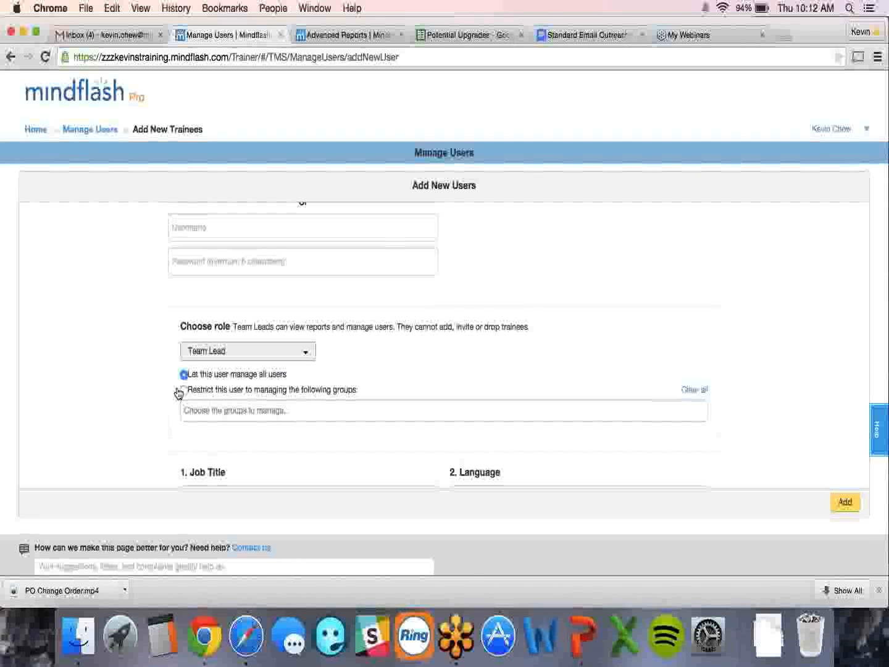
# - Restrict the user to managing only the Sales group and add the user
pyautogui.click(183, 390)
pyautogui.click(190, 403)
pyautogui.write('Sal')
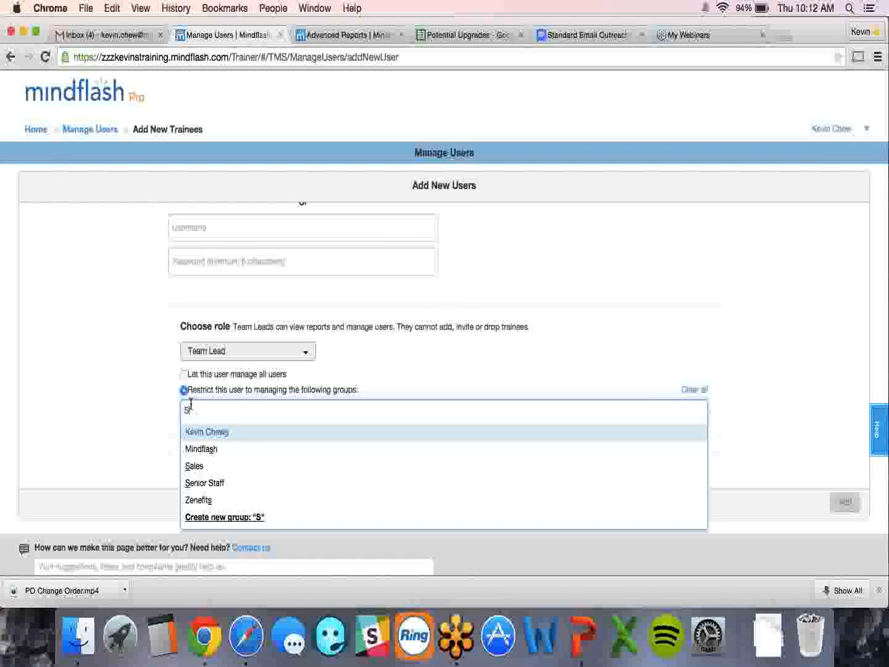
pyautogui.click(192, 432)
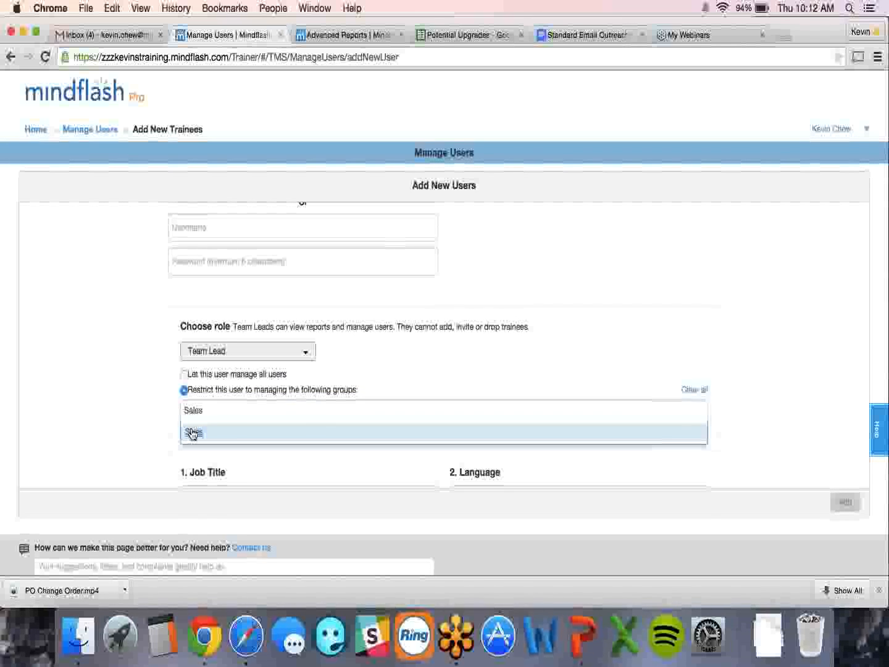
pyautogui.click(192, 433)
pyautogui.click(146, 407)
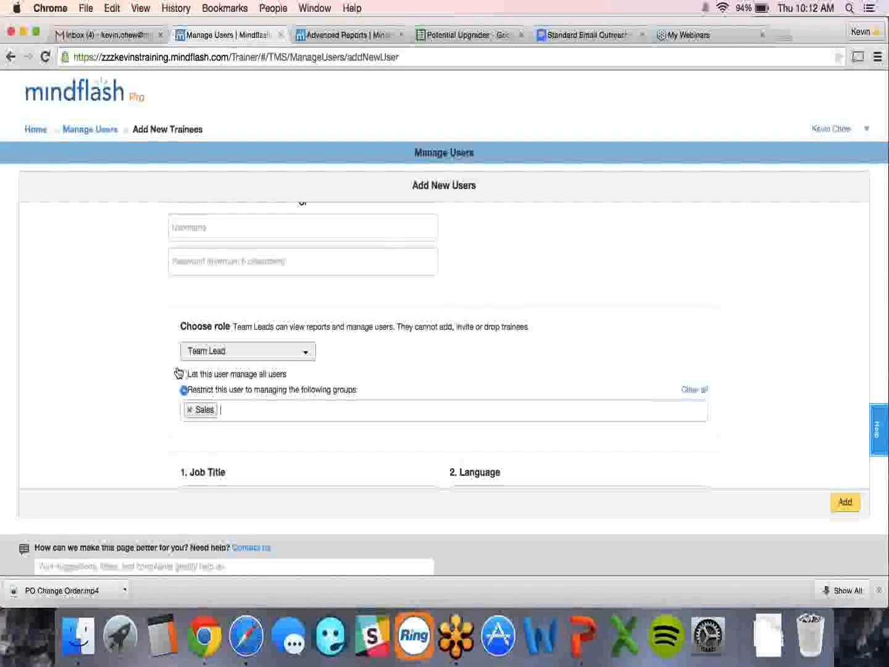
pyautogui.click(841, 505)
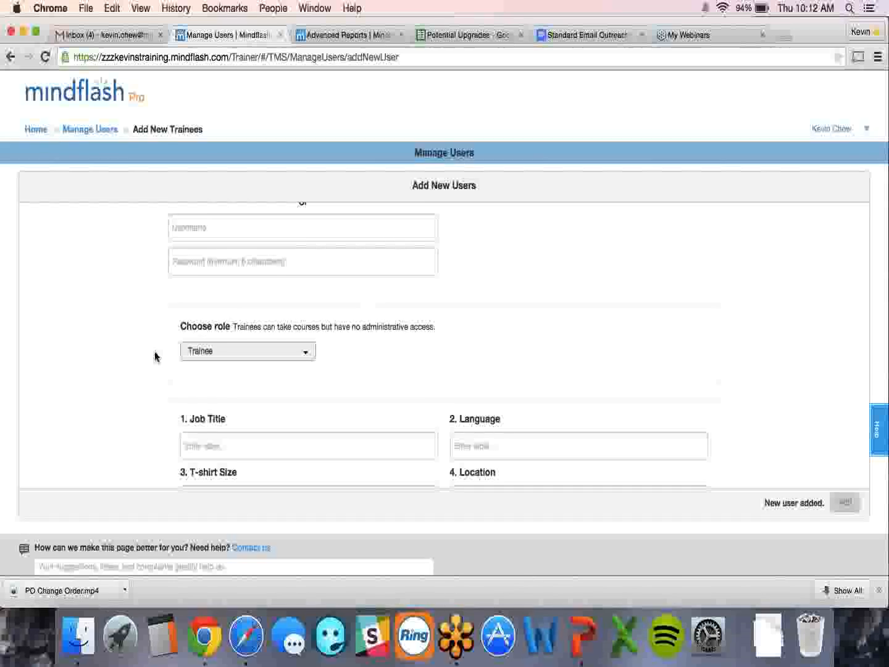
pyautogui.scroll(3, 155, 356)
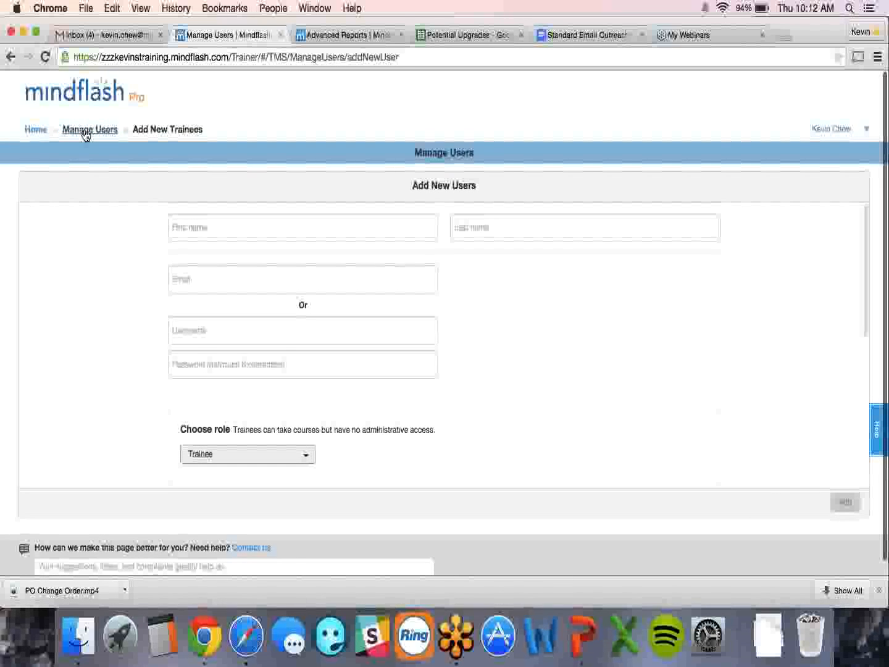
# - Return to the full user list and open the third user, a Developer trainee, for editing
pyautogui.click(86, 132)
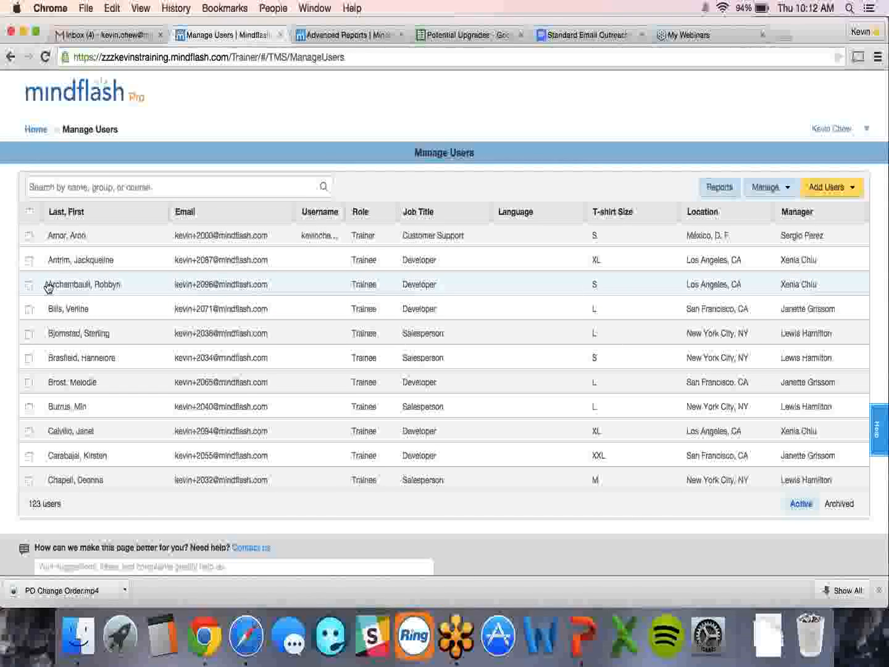
pyautogui.click(29, 284)
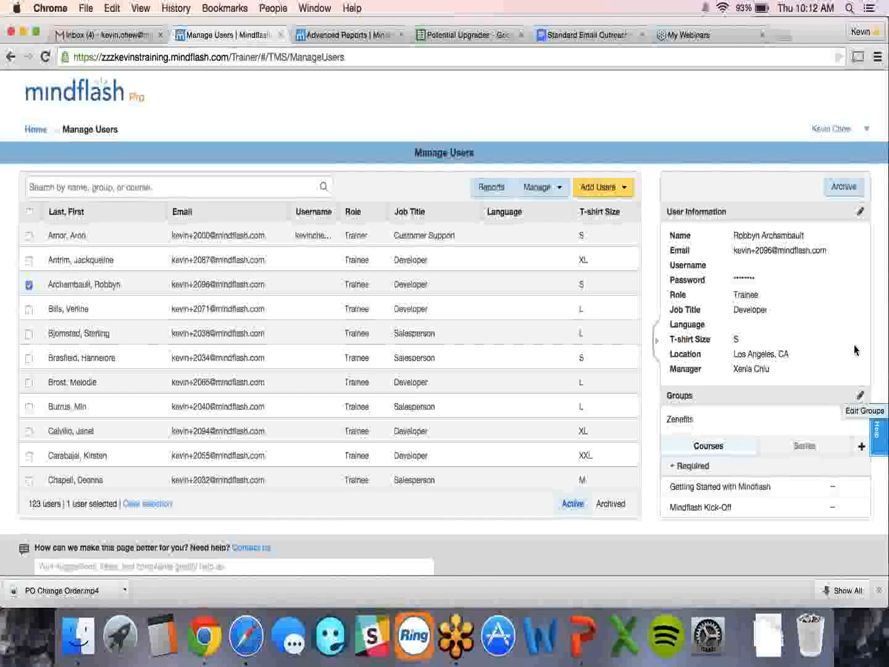
pyautogui.click(860, 214)
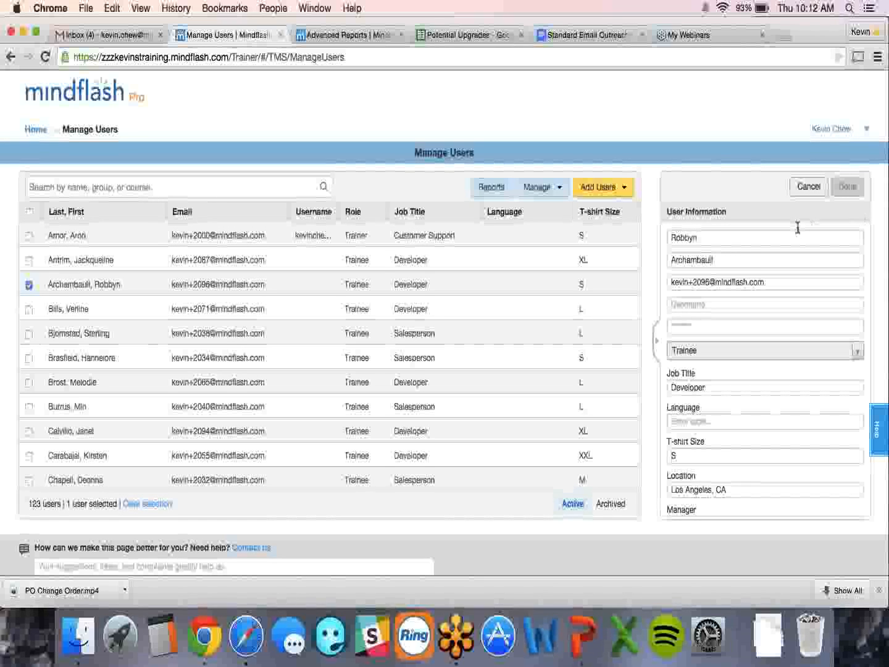
# - Change the Developer user's role to Manager and save
pyautogui.click(714, 353)
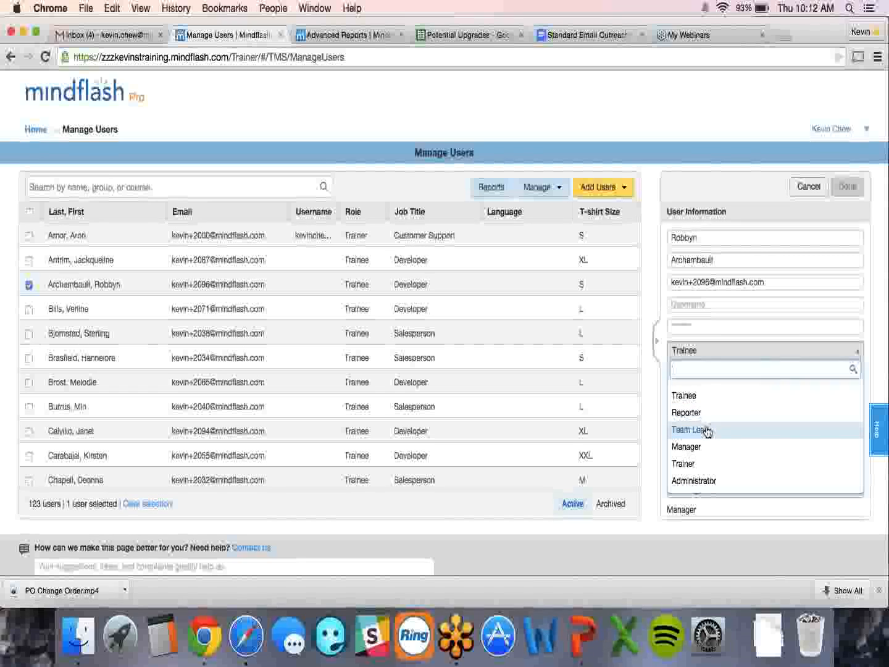
pyautogui.click(705, 452)
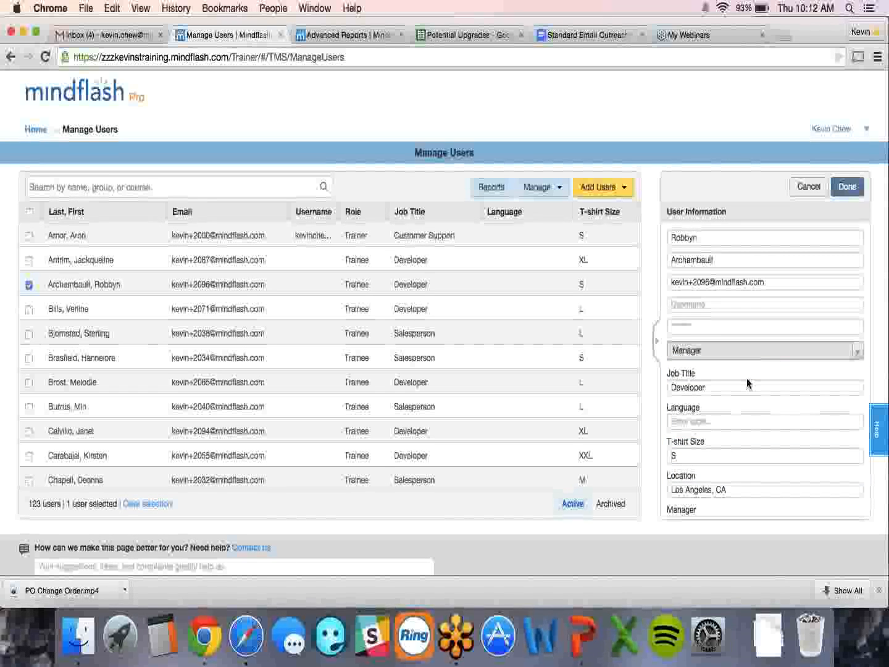
pyautogui.click(848, 188)
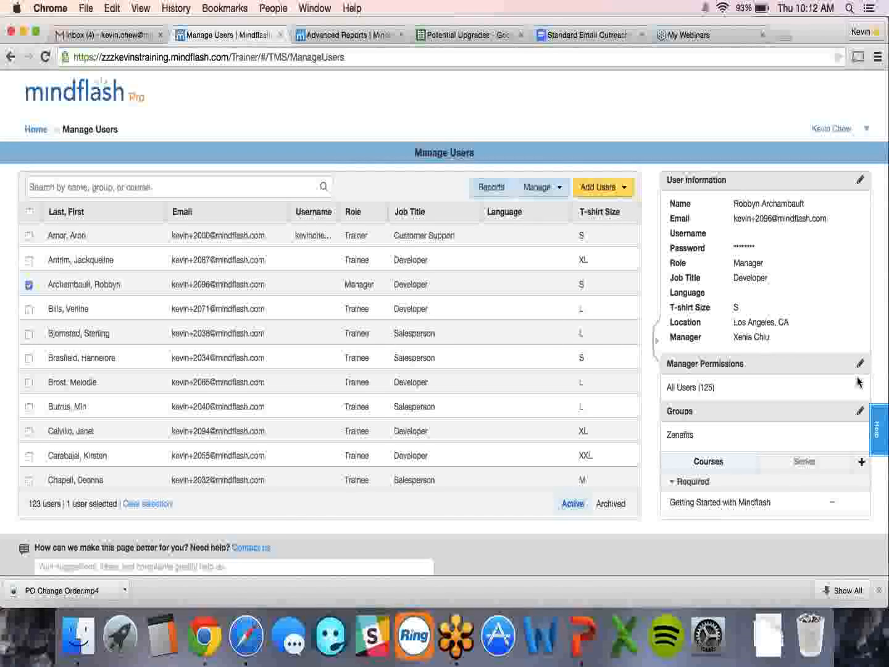
# - Limit this manager's permissions to the Sales group only and save
pyautogui.click(860, 365)
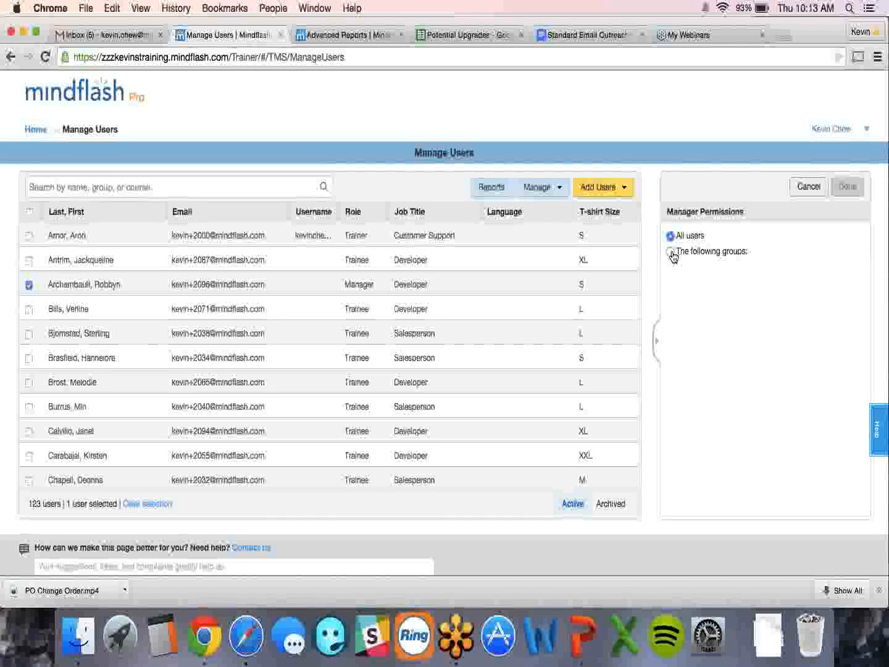
pyautogui.click(672, 253)
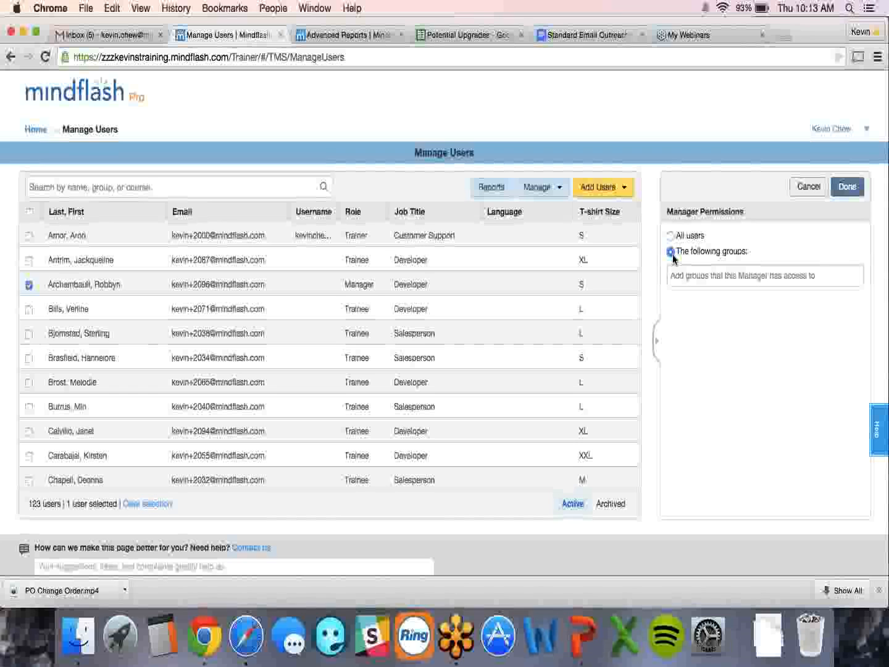
pyautogui.click(678, 274)
pyautogui.write('Sales')
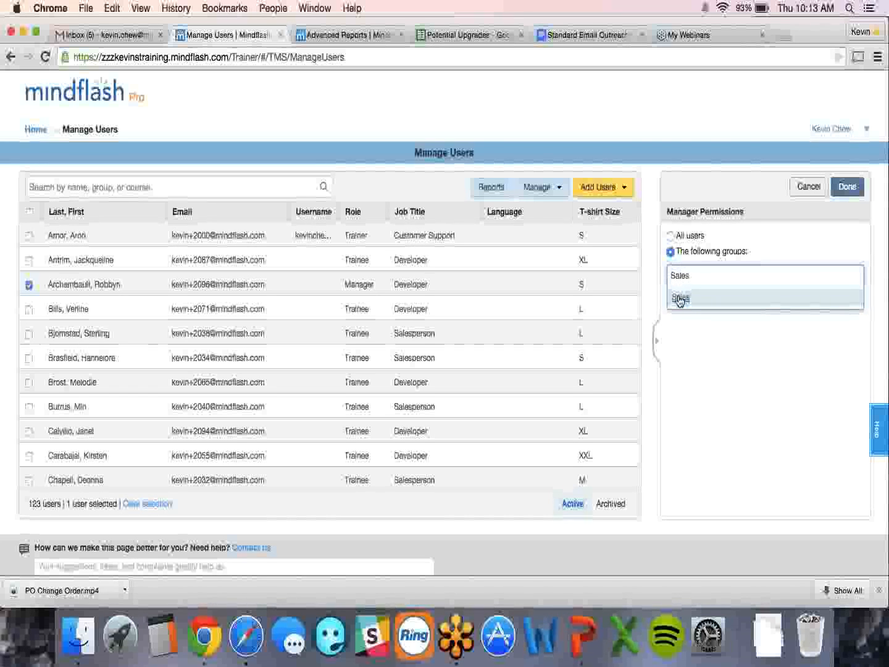
pyautogui.click(680, 299)
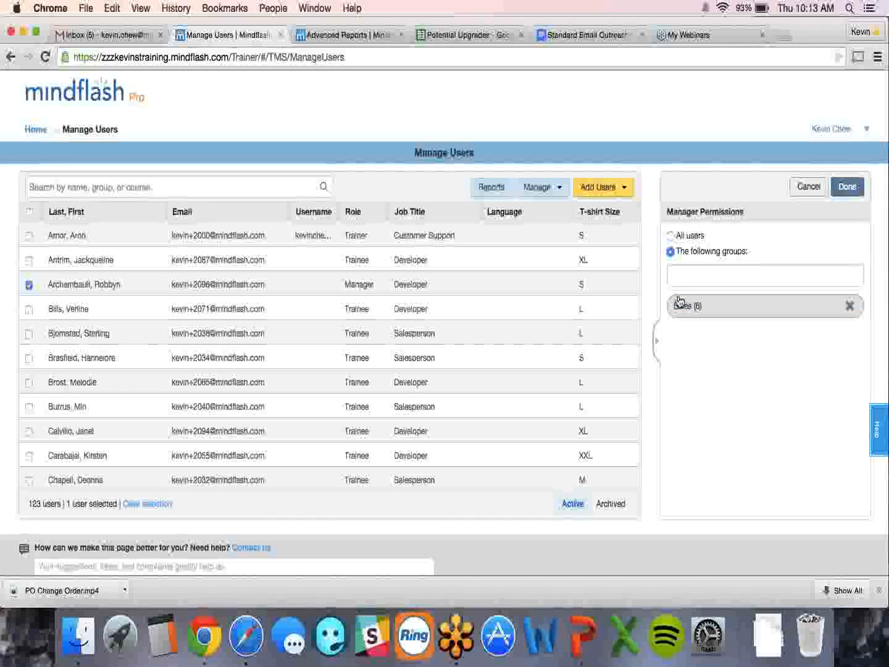
pyautogui.click(848, 188)
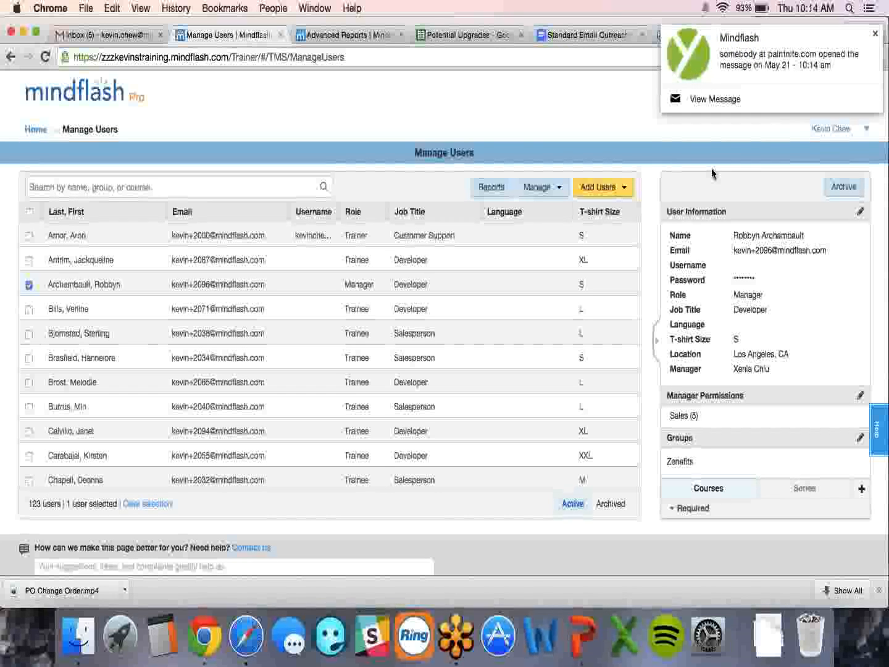
# - Switch to the PowerPoint slideshow showing the User Permissions slide
pyautogui.press('super+Tab')
pyautogui.press('super+Tab')
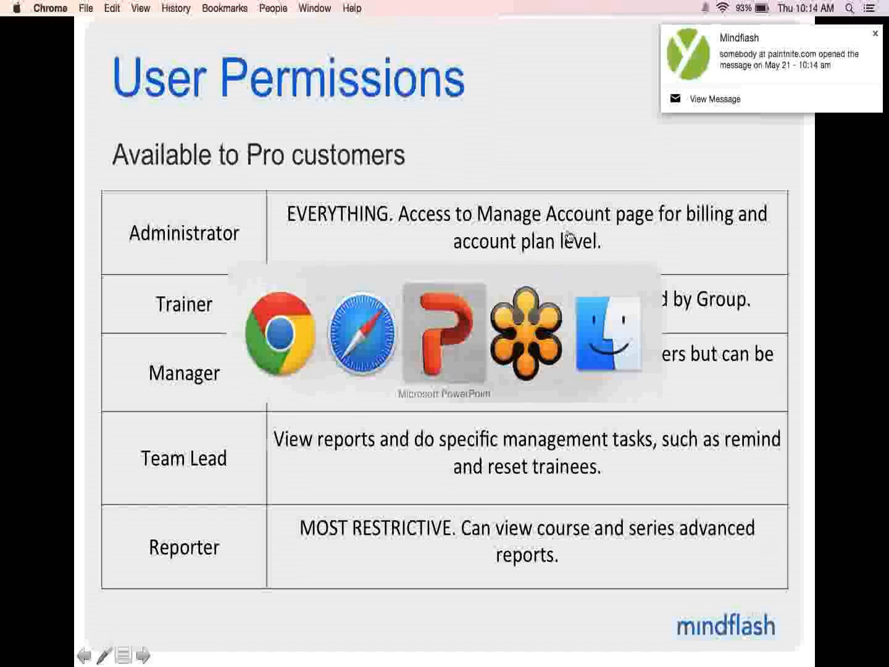
# - Advance the slide, then back in Mindflash's Manage Users page open the add-user options
pyautogui.click(496, 245)
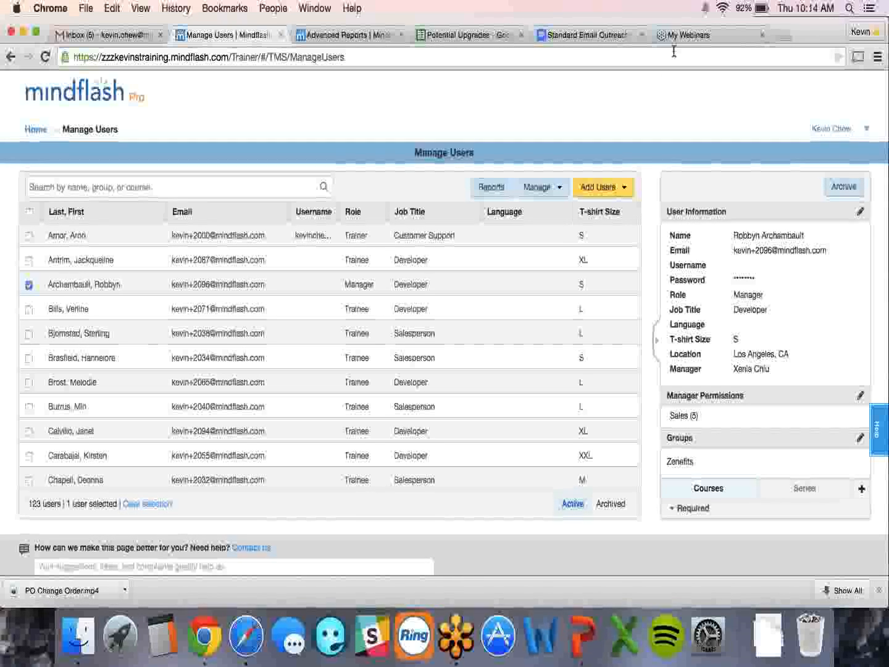
pyautogui.click(622, 186)
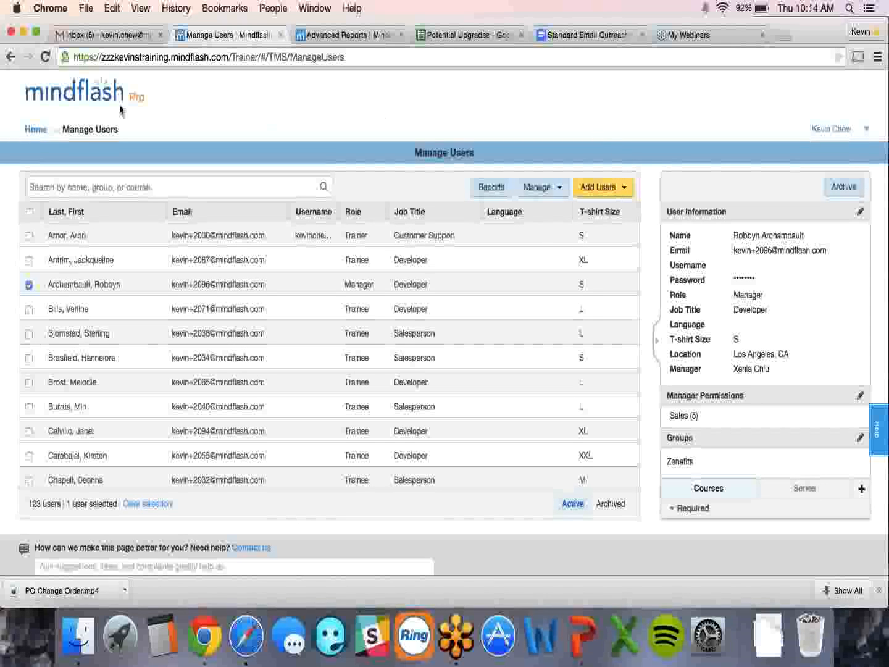
# - Log out of the administrator account in Safari's Mindflash tab
pyautogui.click(39, 131)
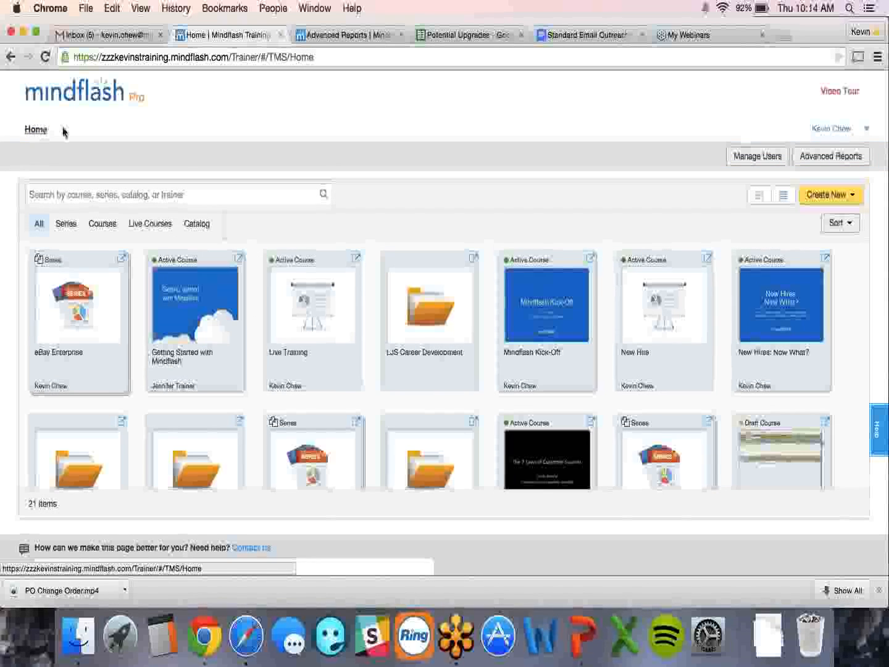
pyautogui.press('super+Tab')
pyautogui.press('super+Tab')
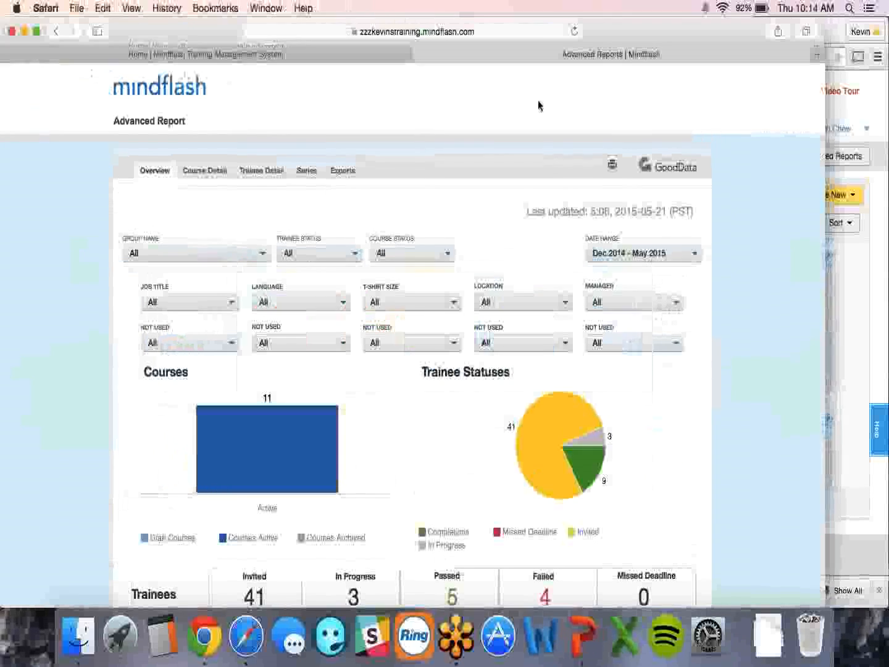
pyautogui.click(294, 54)
pyautogui.click(775, 122)
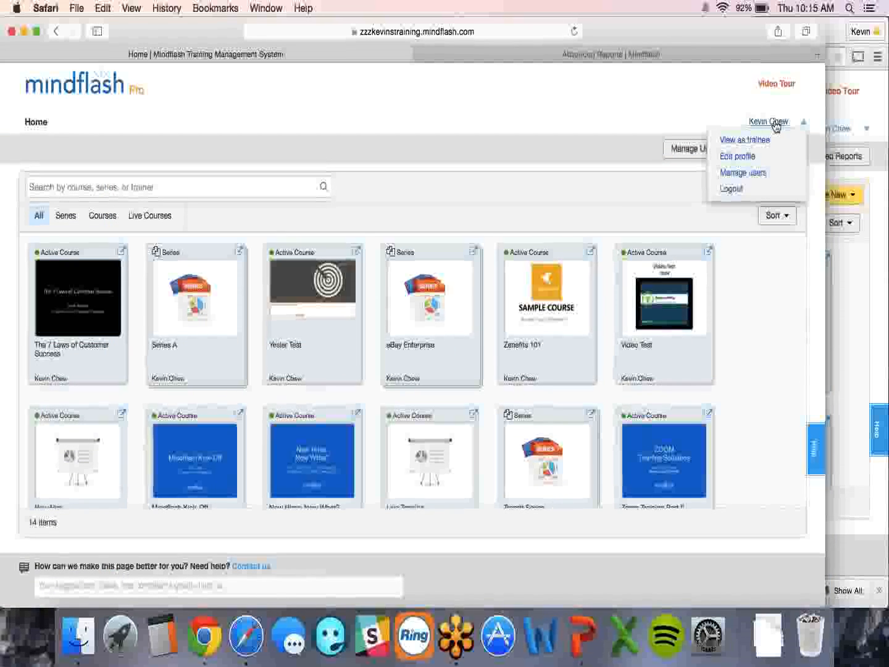
pyautogui.click(735, 189)
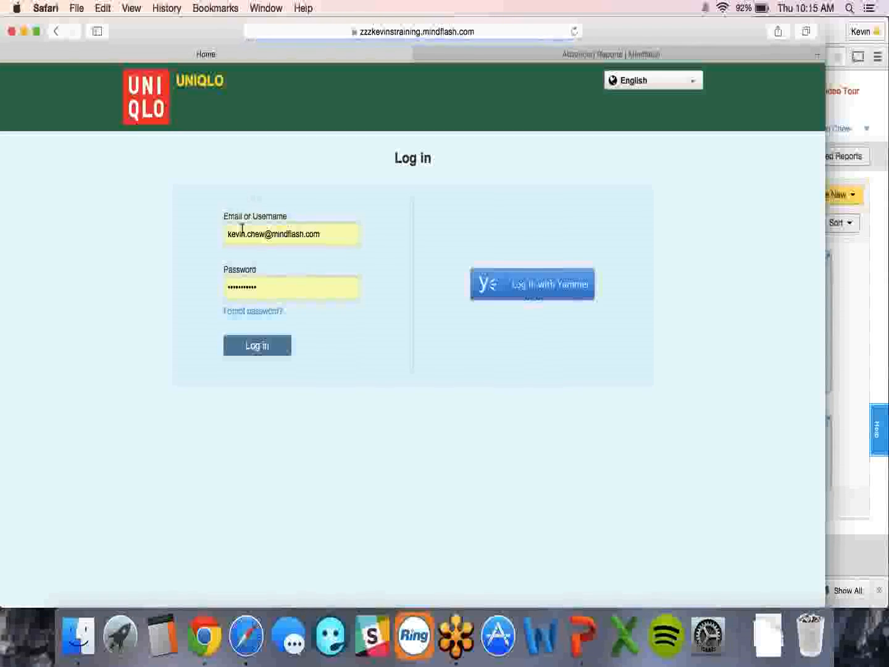
# - Log back in with the manager's username and password, declining to save the password
pyautogui.tripleClick(242, 230)
pyautogui.write('k')
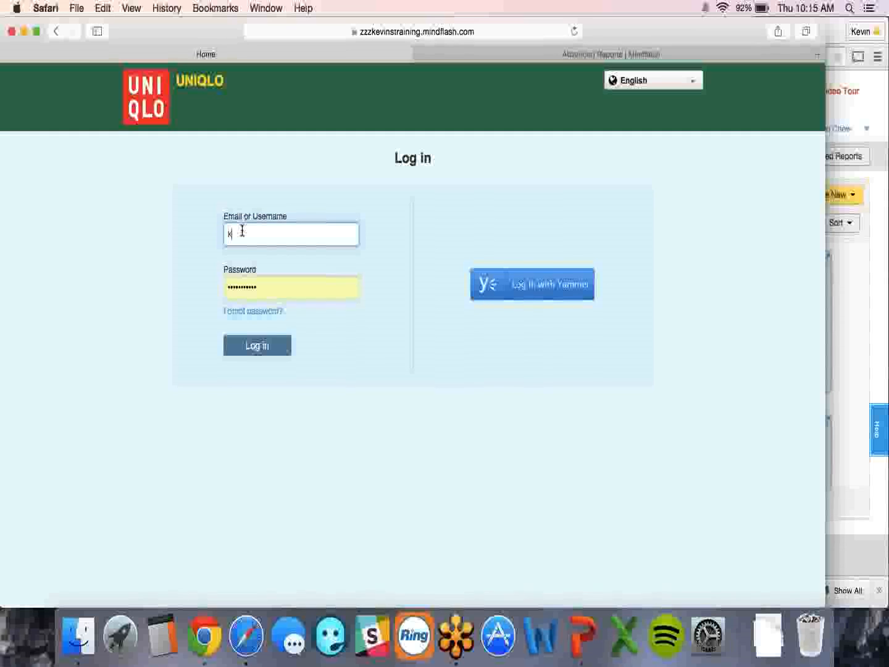
pyautogui.write('evinmanager')
pyautogui.press('Tab')
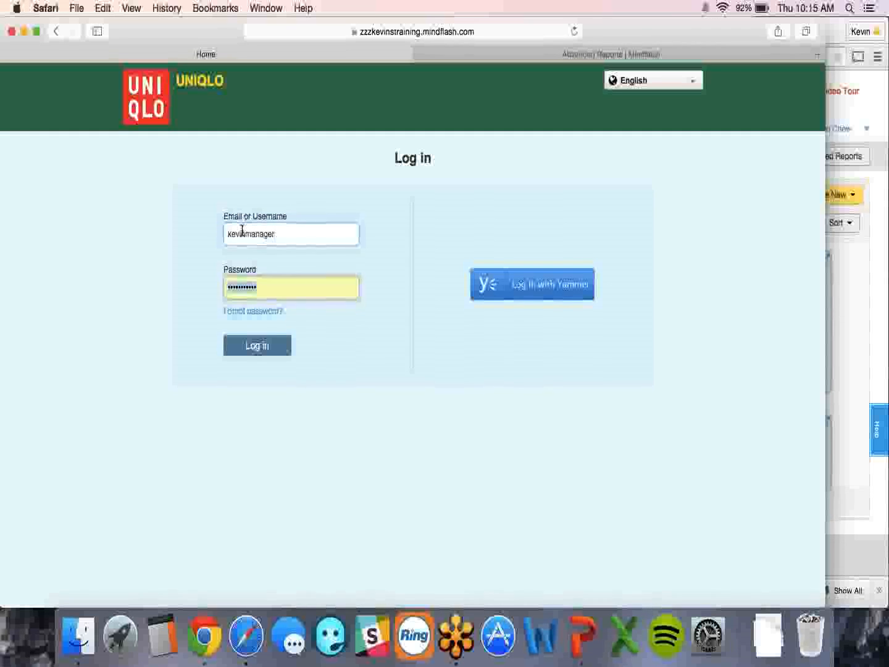
pyautogui.write('****')
pyautogui.press('Return')
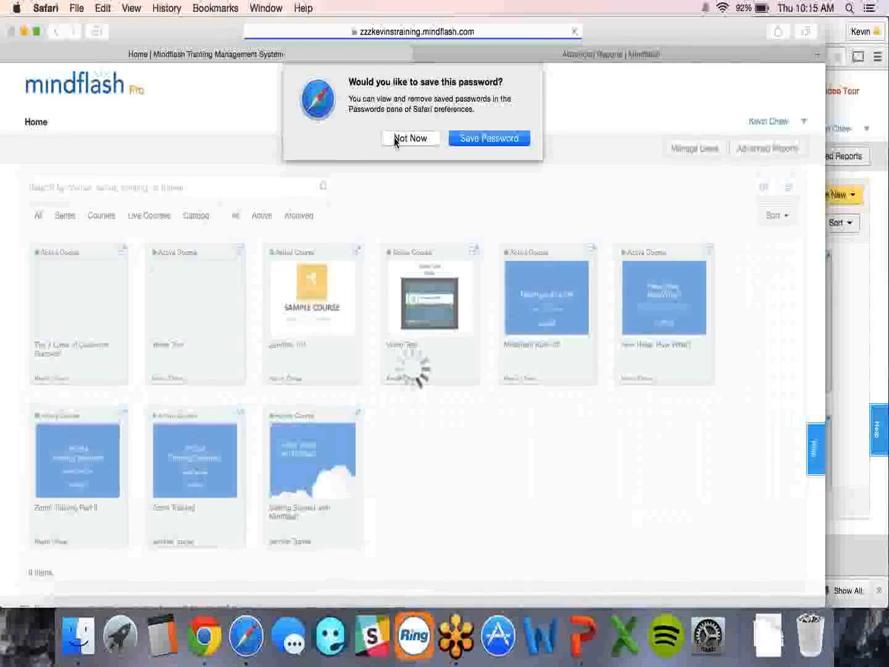
pyautogui.click(409, 138)
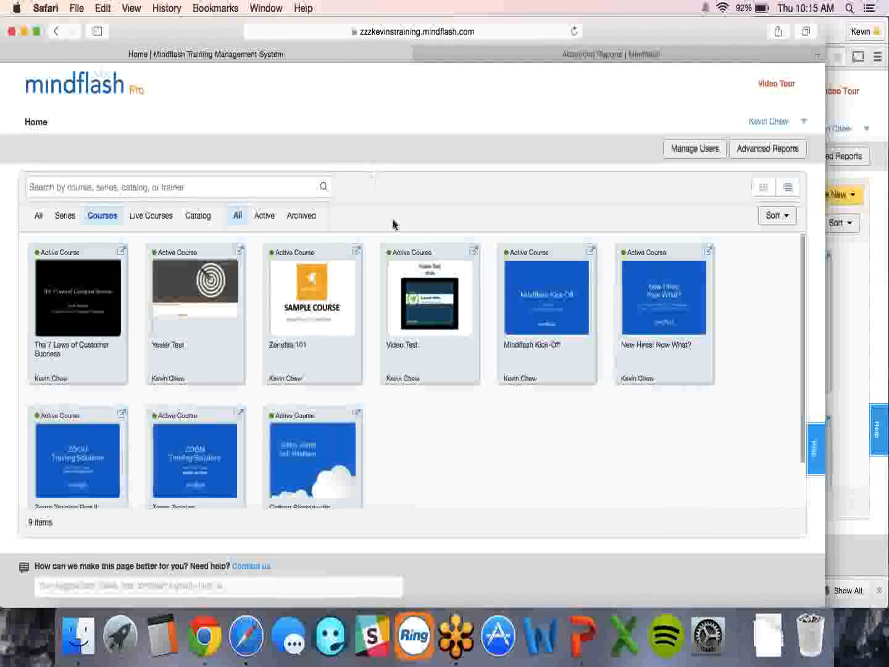
# - Start a new user from Manage Users and enter the trainee's first name, last name and email
pyautogui.click(681, 151)
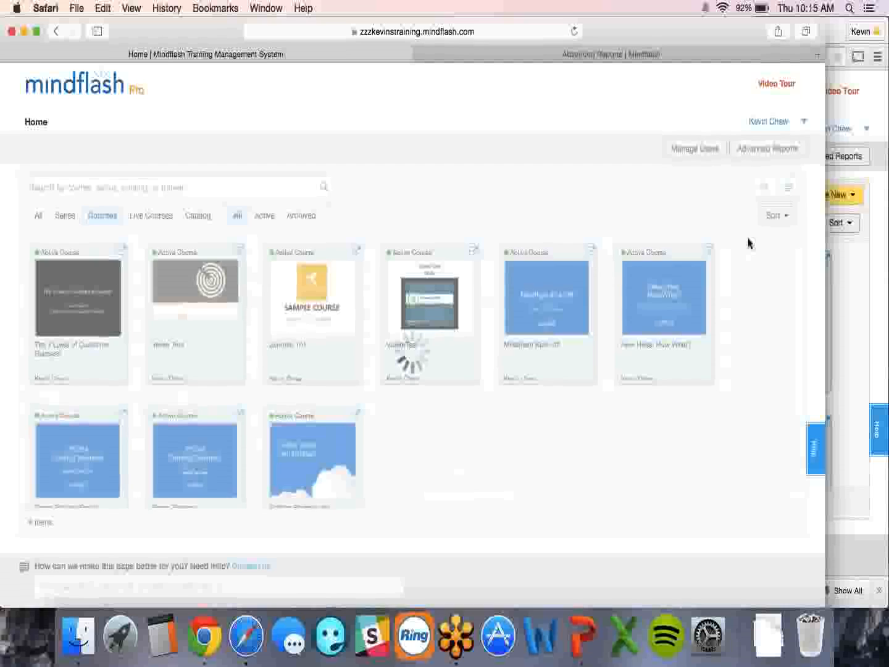
pyautogui.click(770, 195)
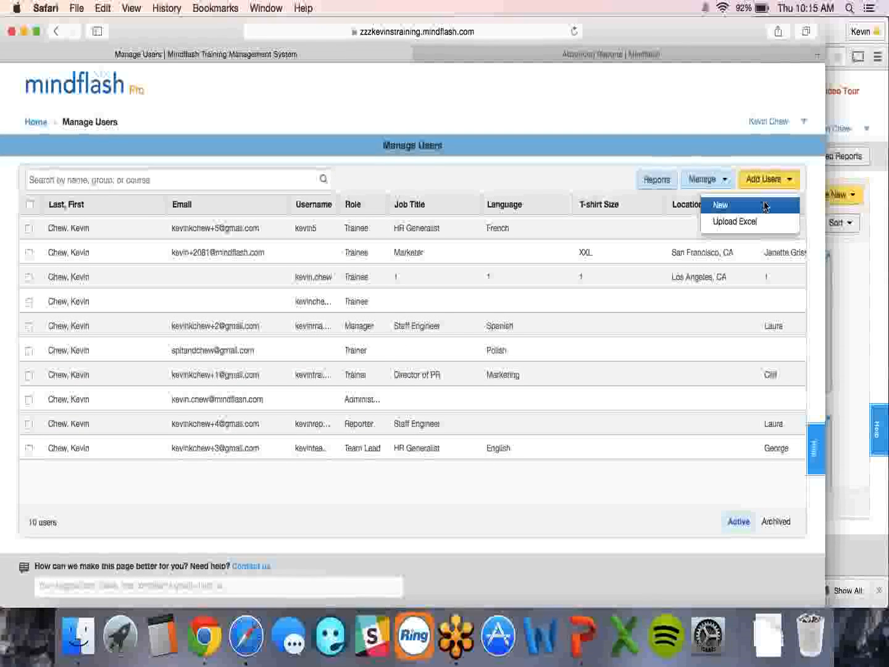
pyautogui.click(766, 204)
pyautogui.click(348, 229)
pyautogui.press('Tab')
pyautogui.press('Tab')
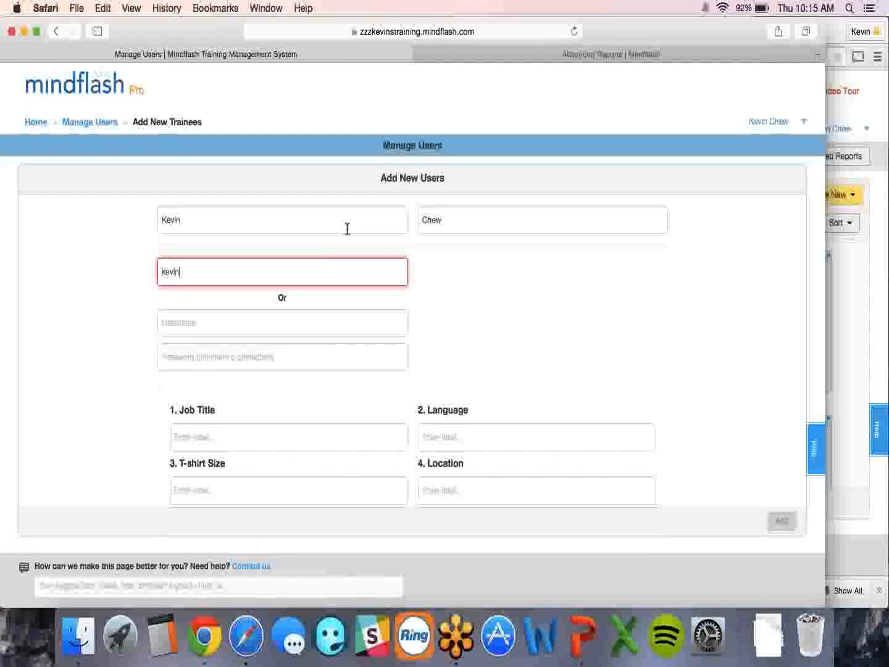
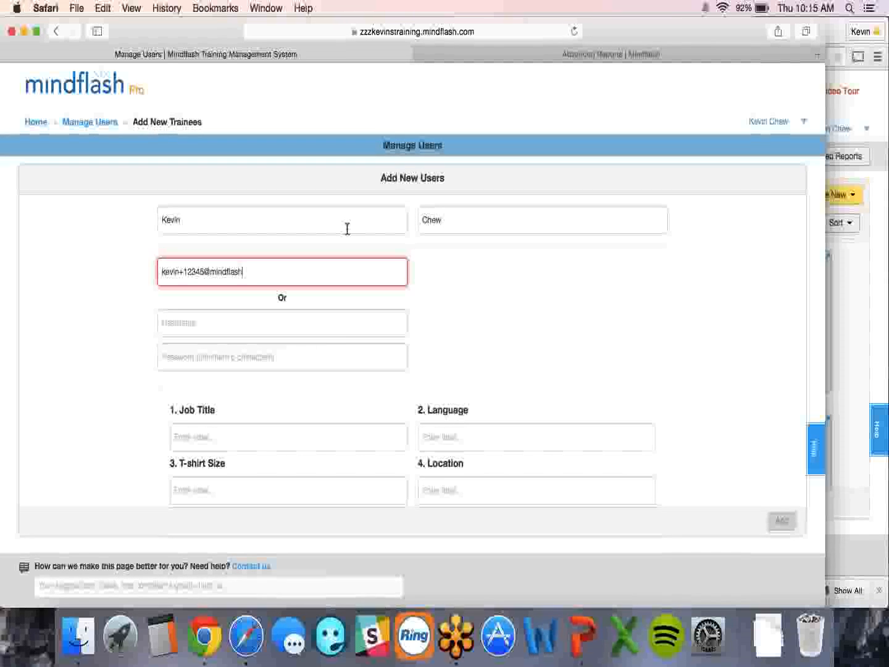
# - Place the trainee in the manager's group after the membership warning, and add the user
pyautogui.scroll(-2, 362, 391)
pyautogui.scroll(2, 364, 388)
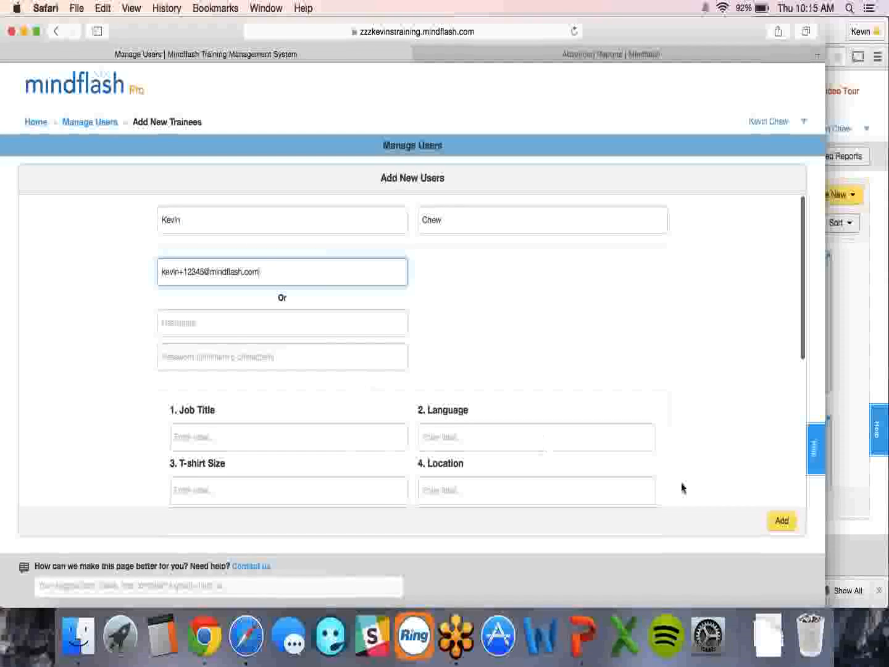
pyautogui.click(783, 521)
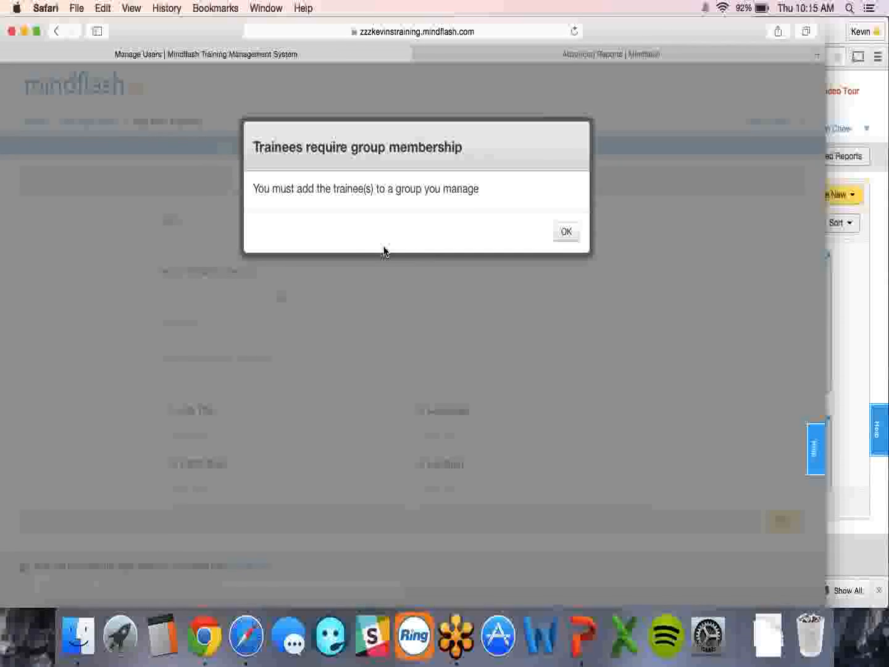
pyautogui.click(564, 231)
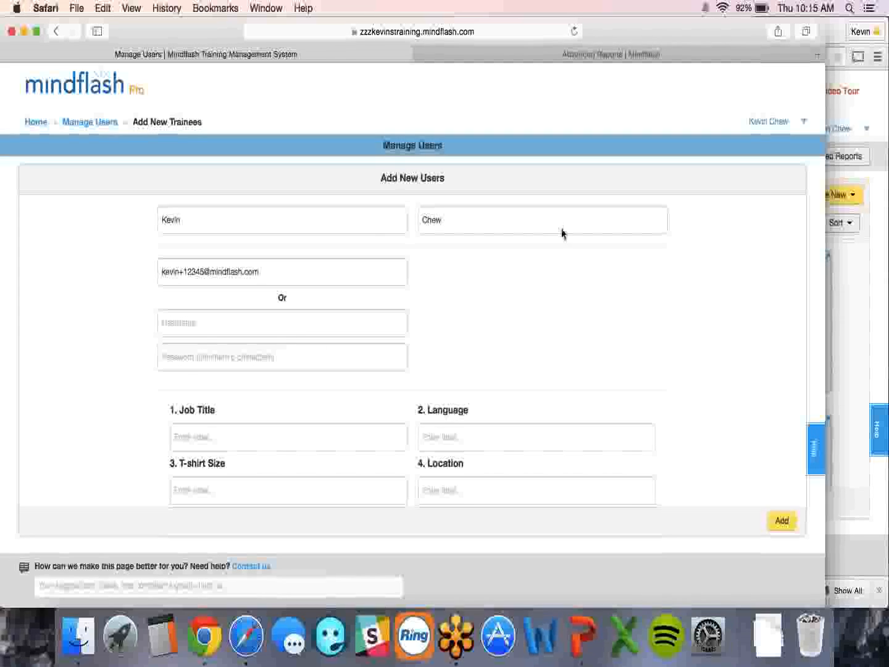
pyautogui.scroll(-5, 159, 414)
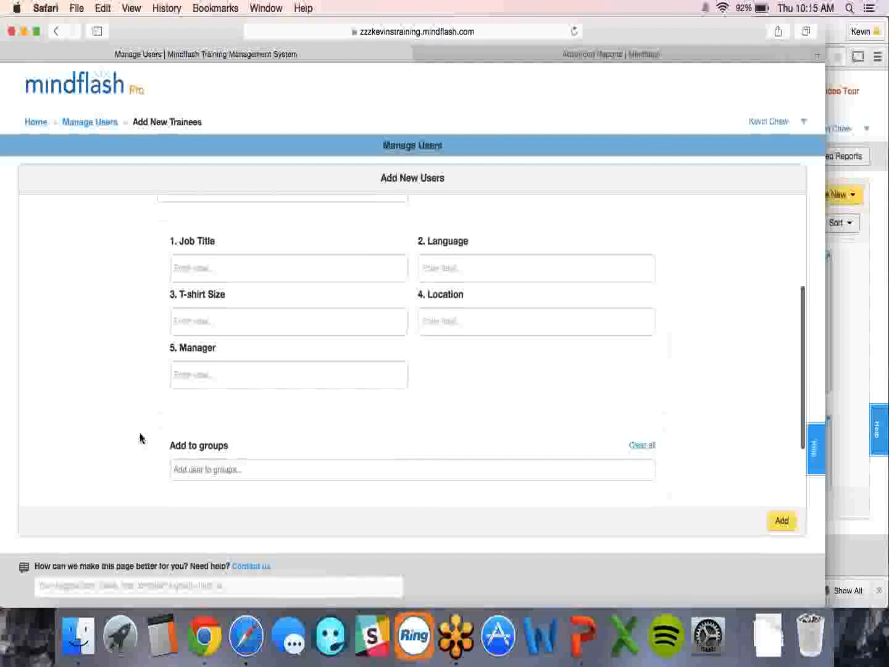
pyautogui.click(186, 454)
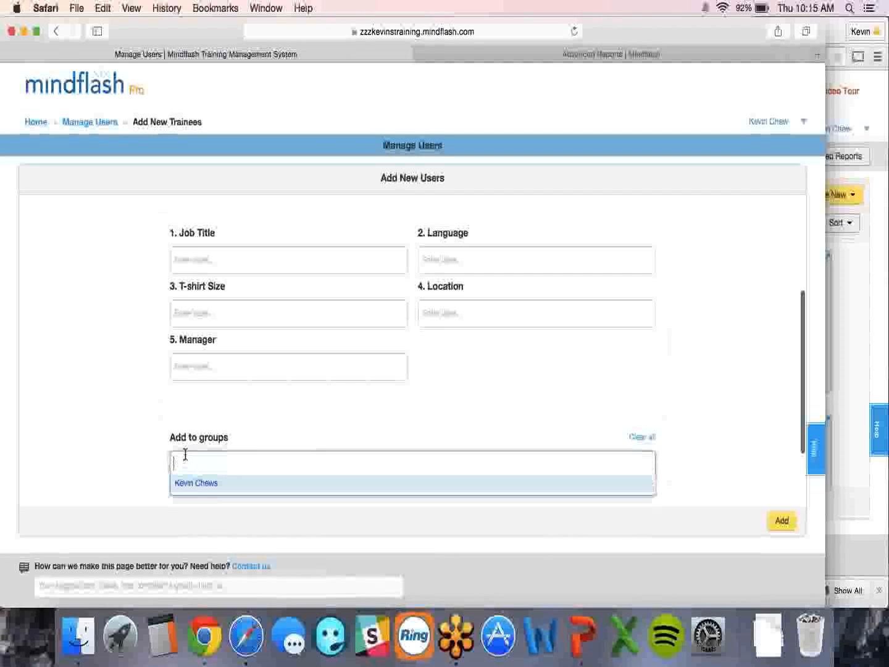
pyautogui.click(192, 485)
pyautogui.scroll(-2, 126, 436)
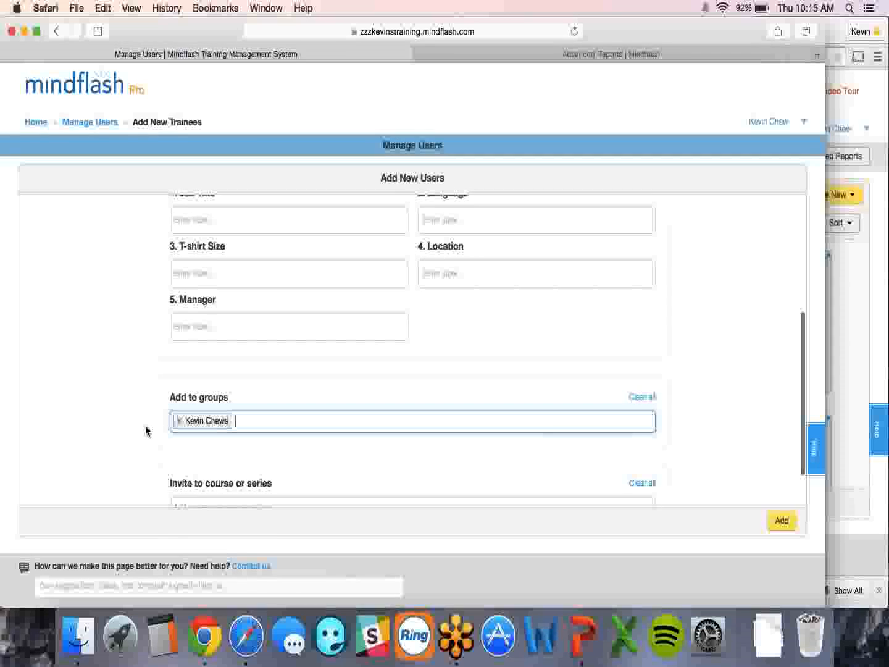
pyautogui.click(776, 519)
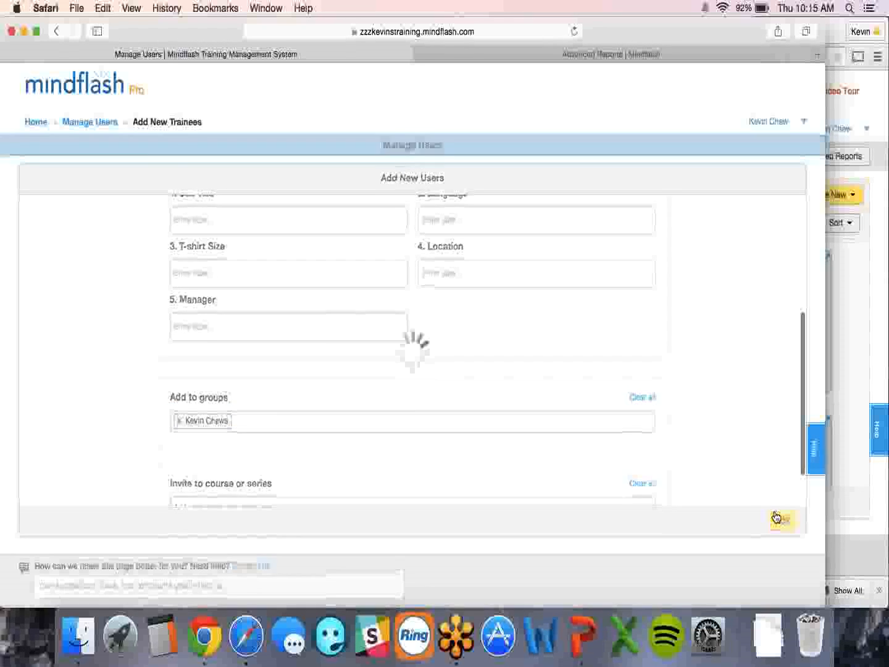
pyautogui.scroll(5, 551, 374)
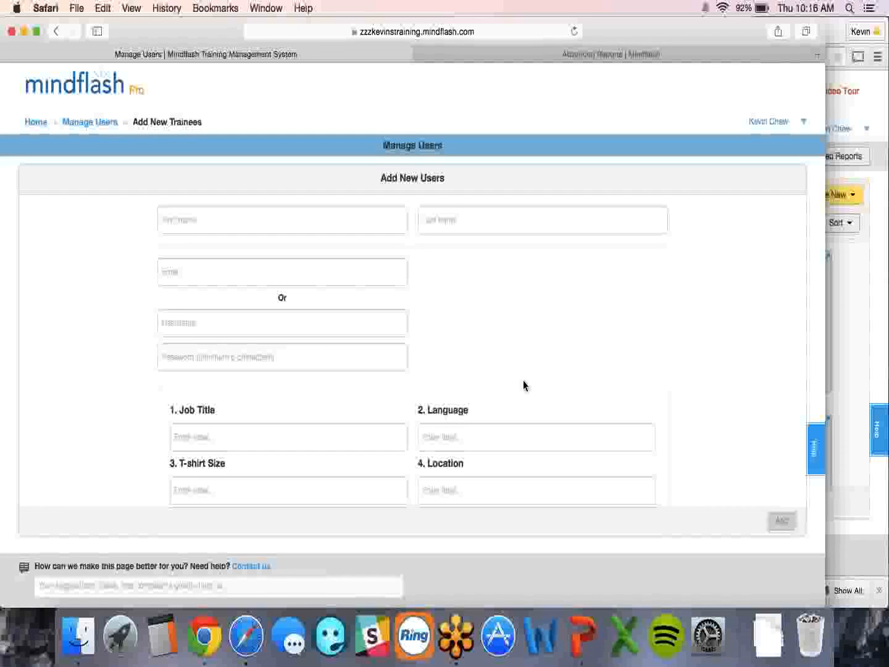
# - Leave the Add New Users form, moving through Chrome to PowerPoint's User Permissions slide
pyautogui.scroll(-5, 506, 389)
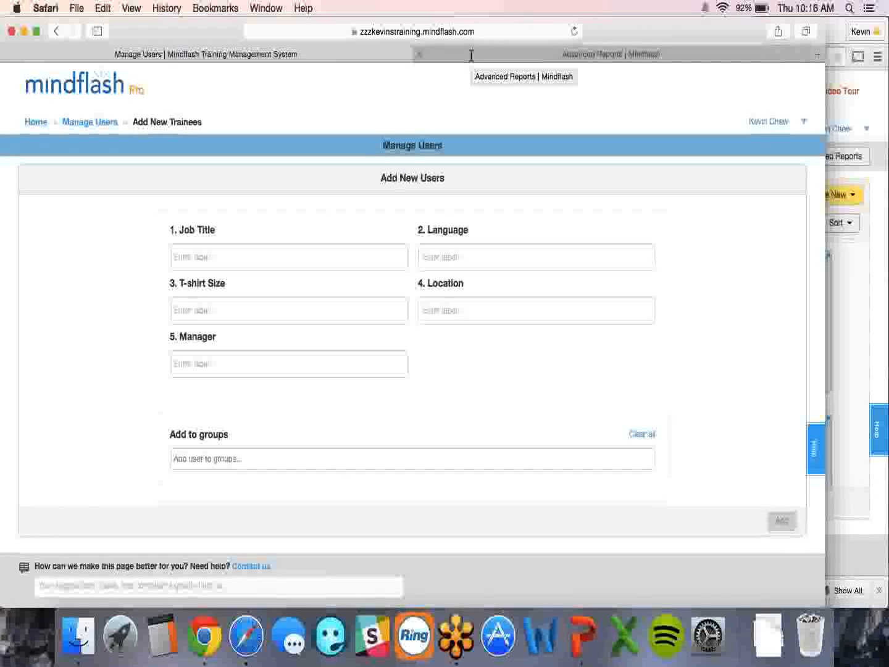
pyautogui.press('super+Tab')
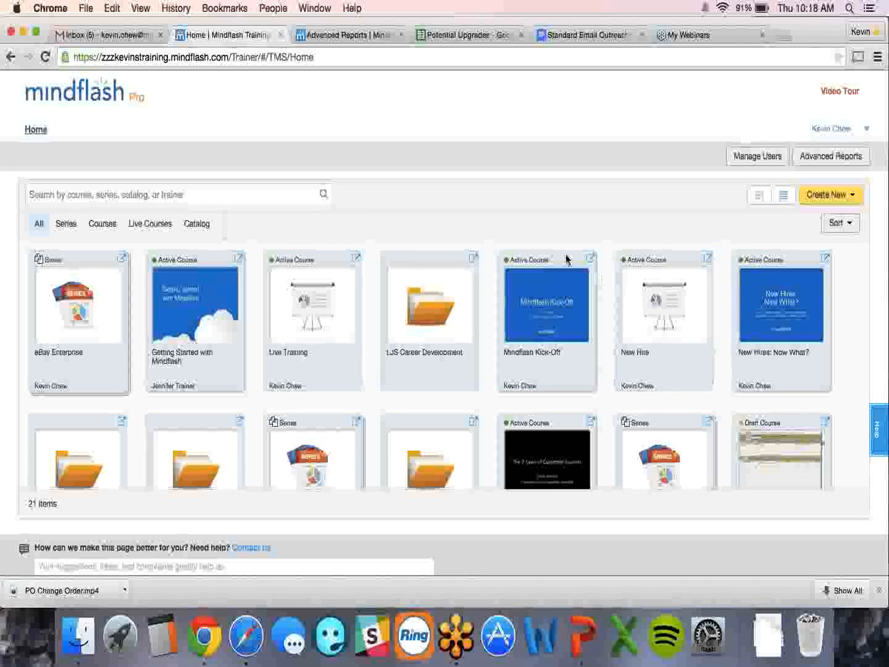
pyautogui.press('super+Tab')
pyautogui.press('super+Tab')
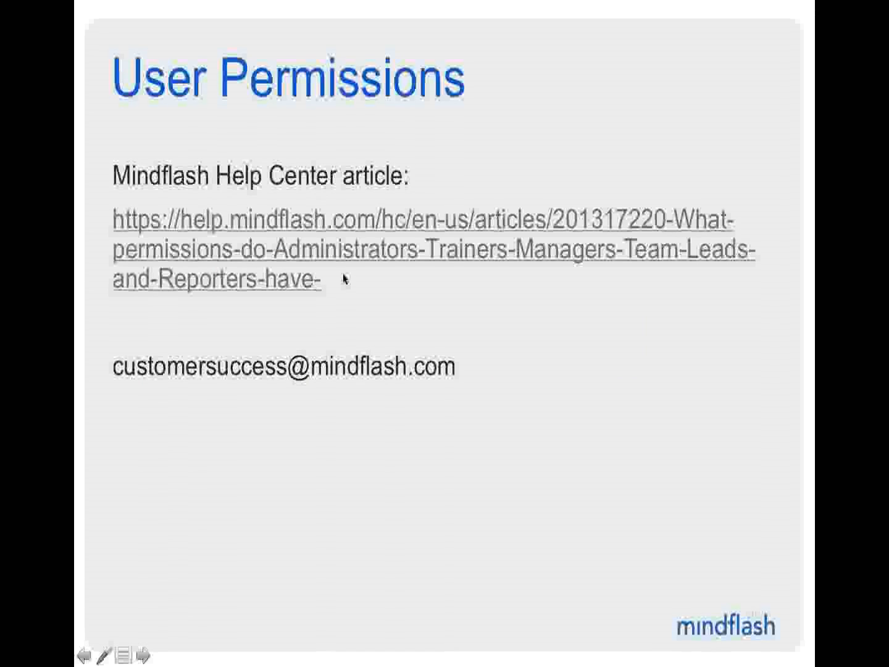